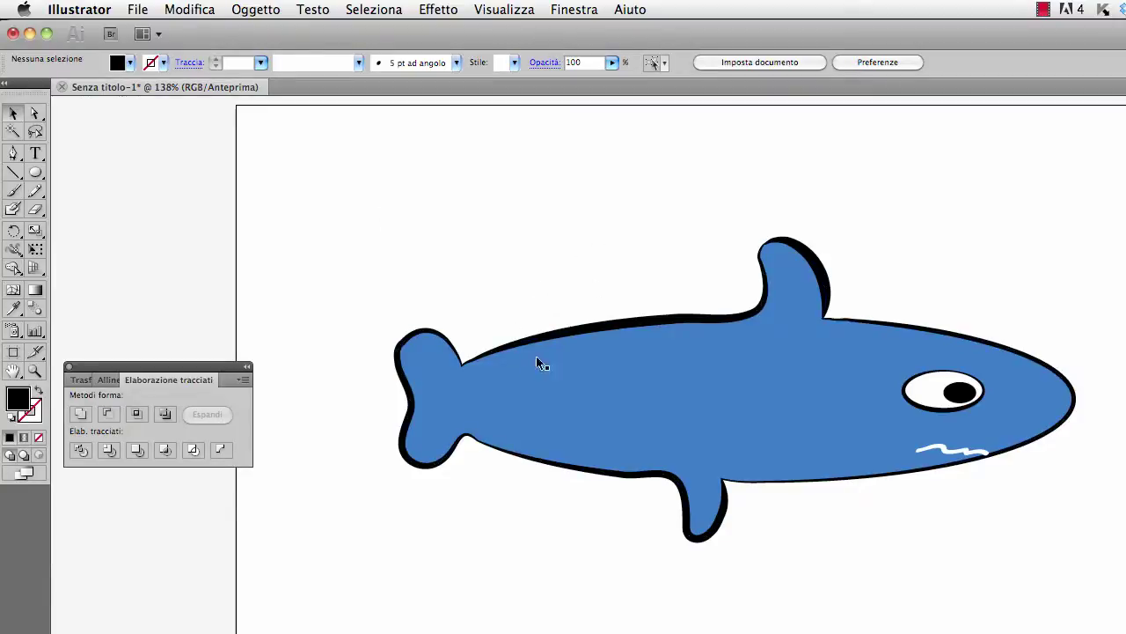
Draw a 1 pt light-orange Pencil zig-zag scribble across the middle of the shark
left_click(14, 212)
left_click(164, 63)
left_click(6, 91)
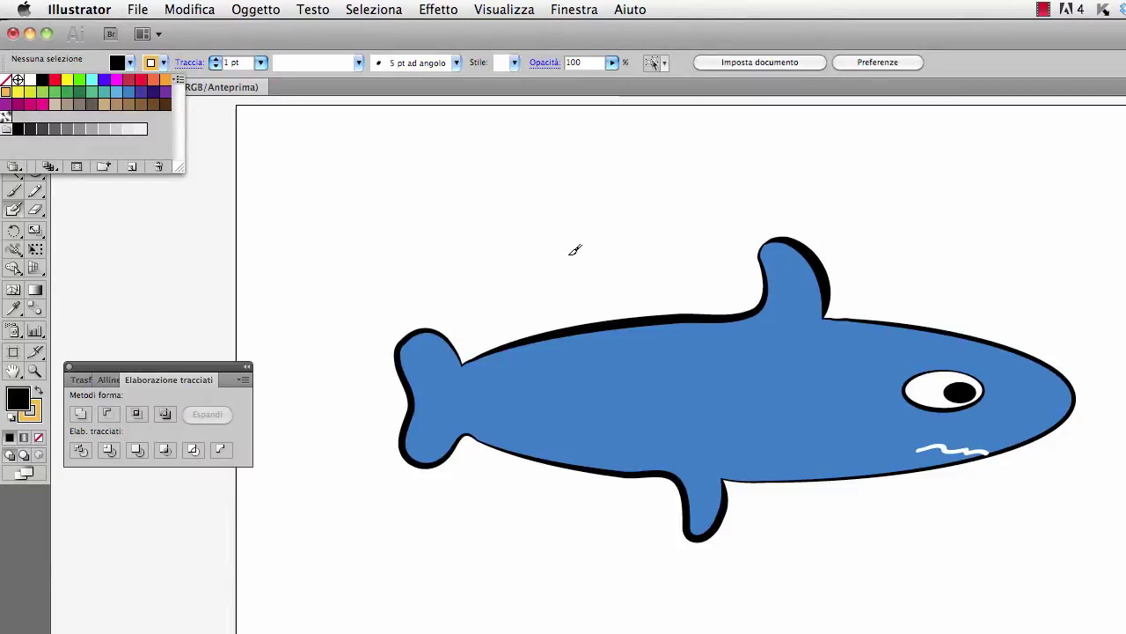
left_click(573, 249)
mouse_move(605, 211)
left_mouse_down()
mouse_move(688, 253)
mouse_move(624, 308)
mouse_move(539, 440)
left_mouse_up()
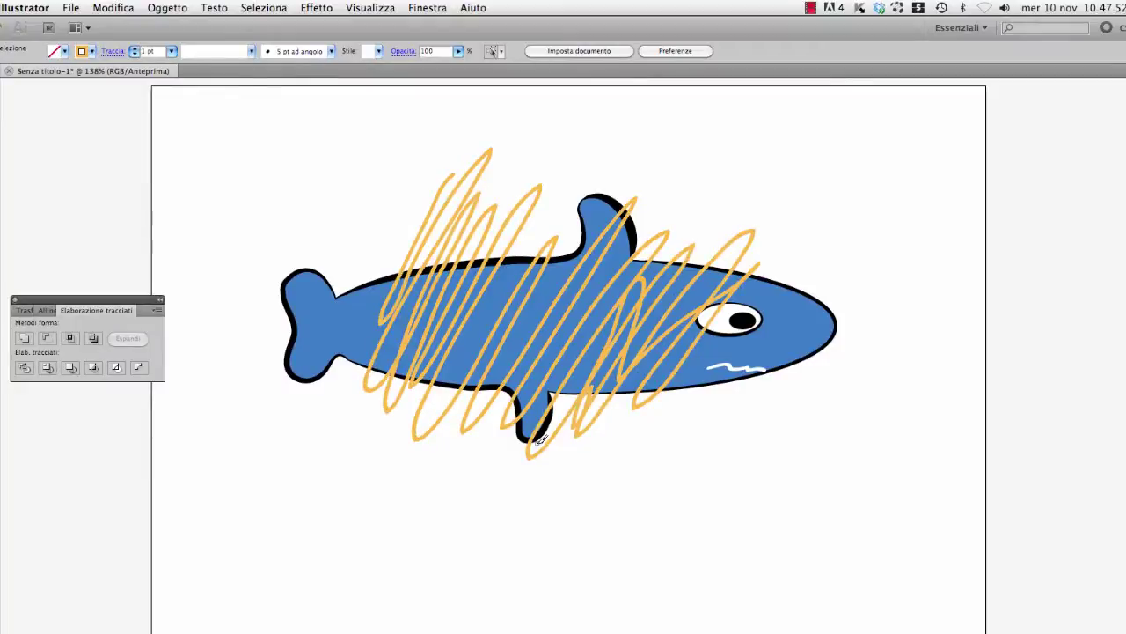
Send the orange scribble backward with Porta dietro, then behind the shark with Porta sotto
left_click(469, 435)
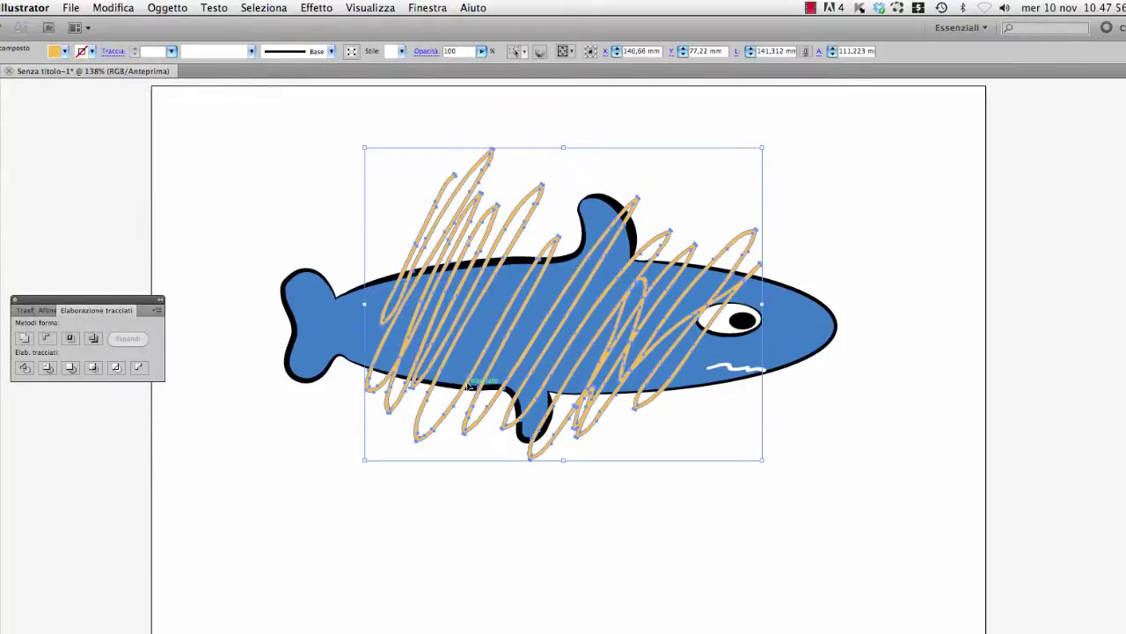
right_click(467, 232)
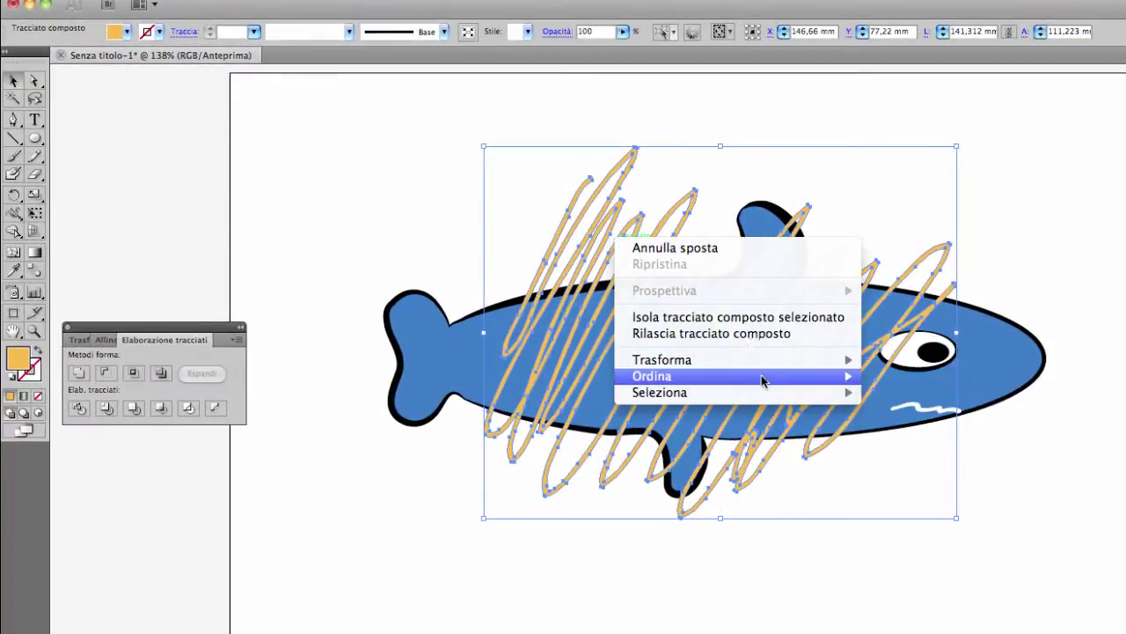
mouse_move(652, 376)
left_click(929, 407)
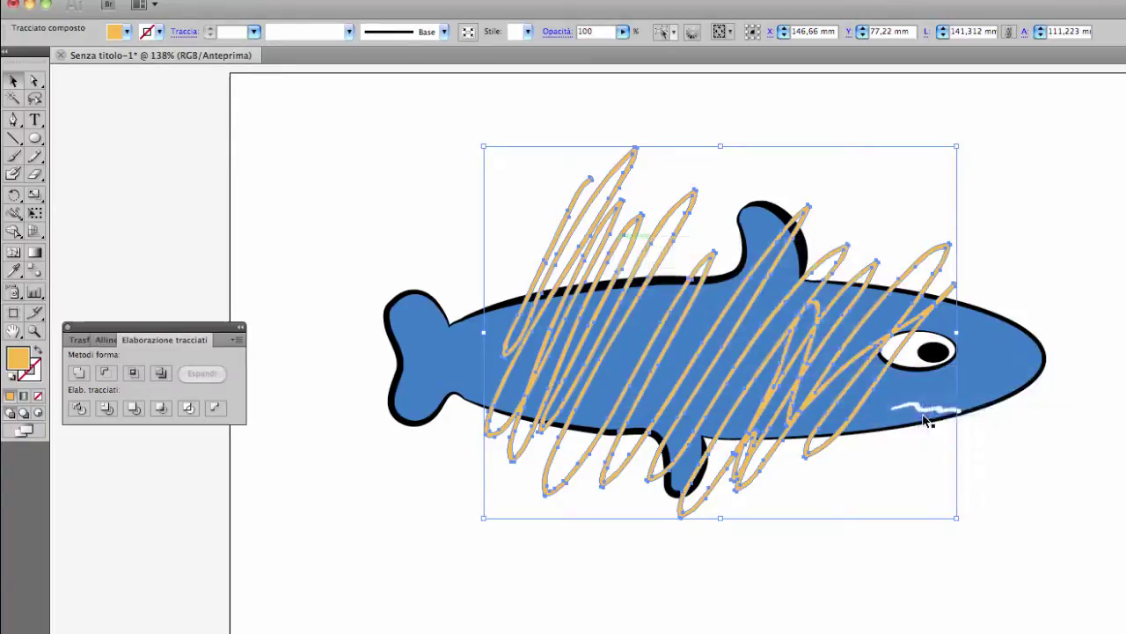
right_click(650, 339)
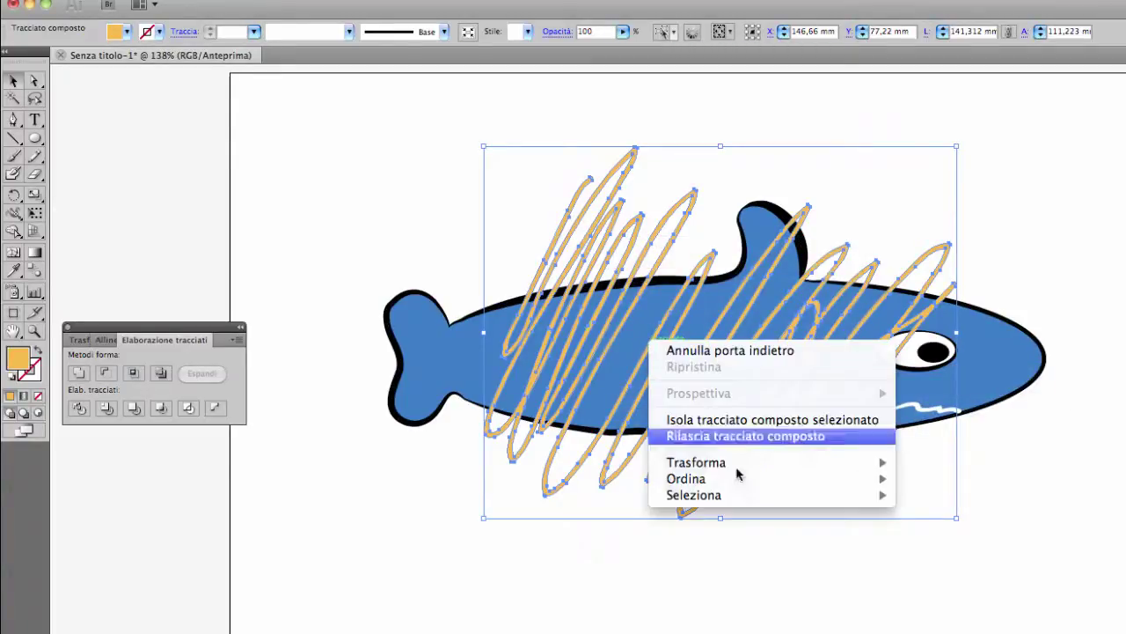
mouse_move(686, 479)
left_click(949, 531)
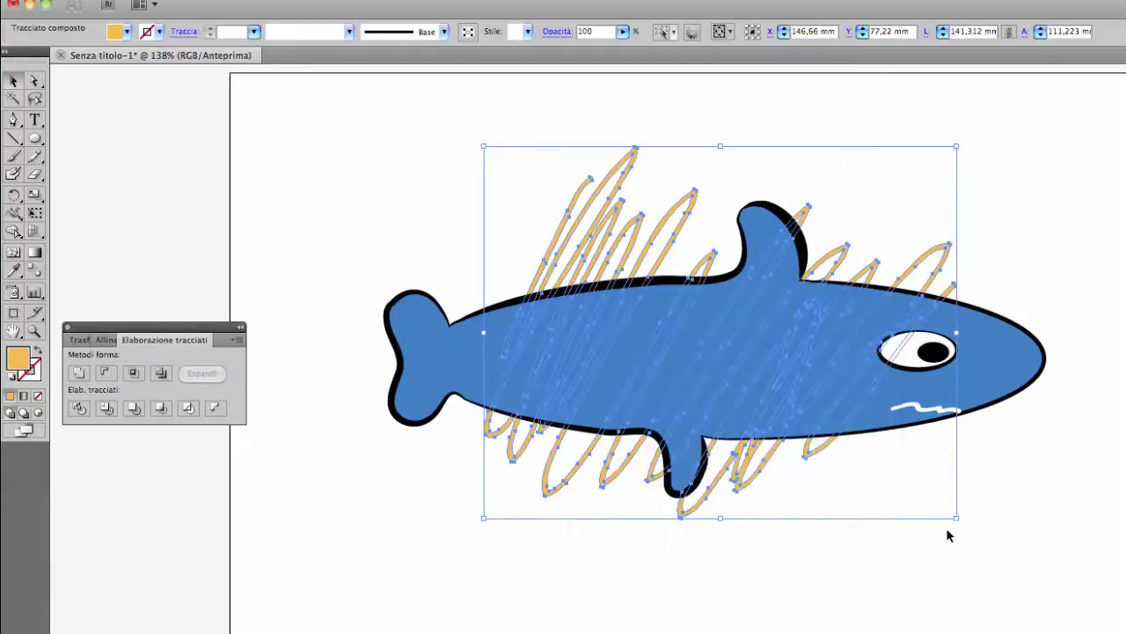
Deselect, then reselect the orange scribble and delete it
left_click(858, 616)
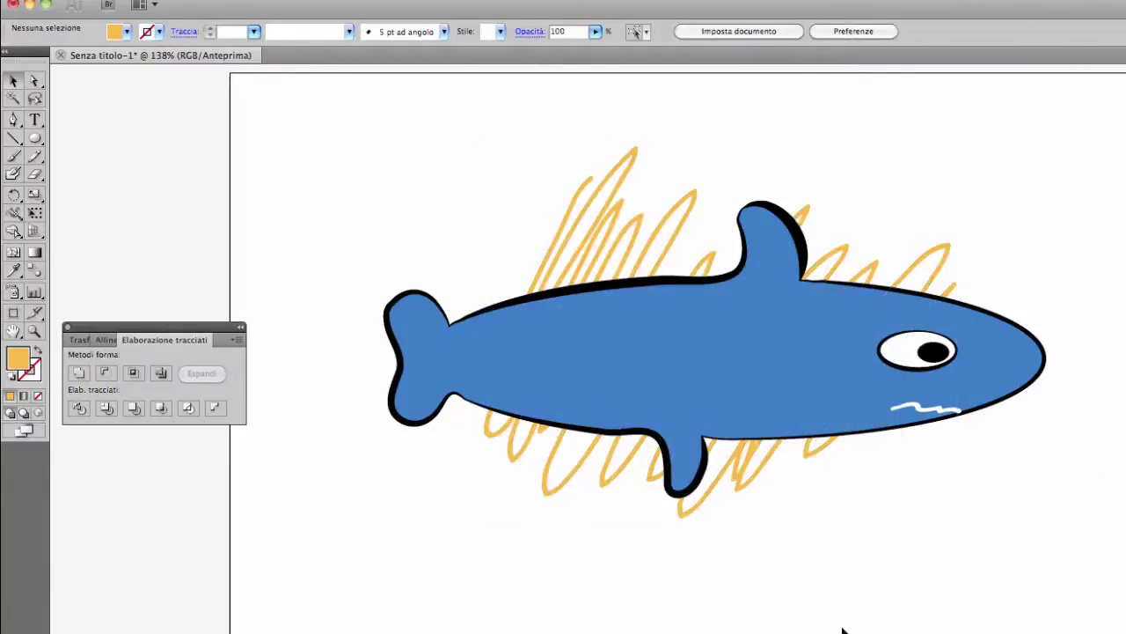
left_click(743, 484)
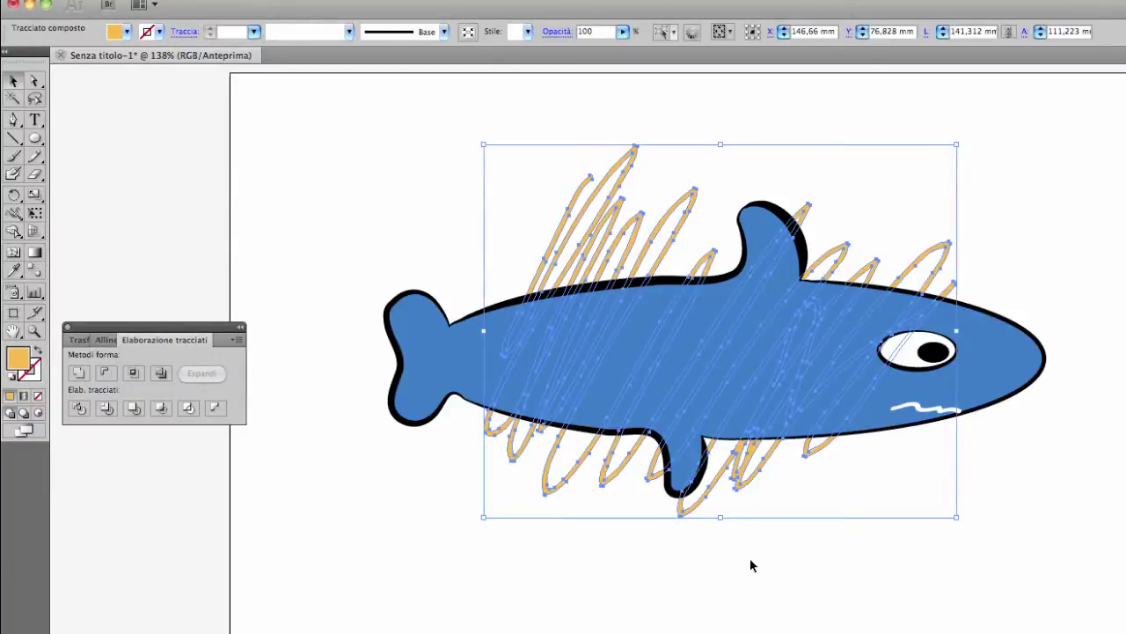
key("Delete")
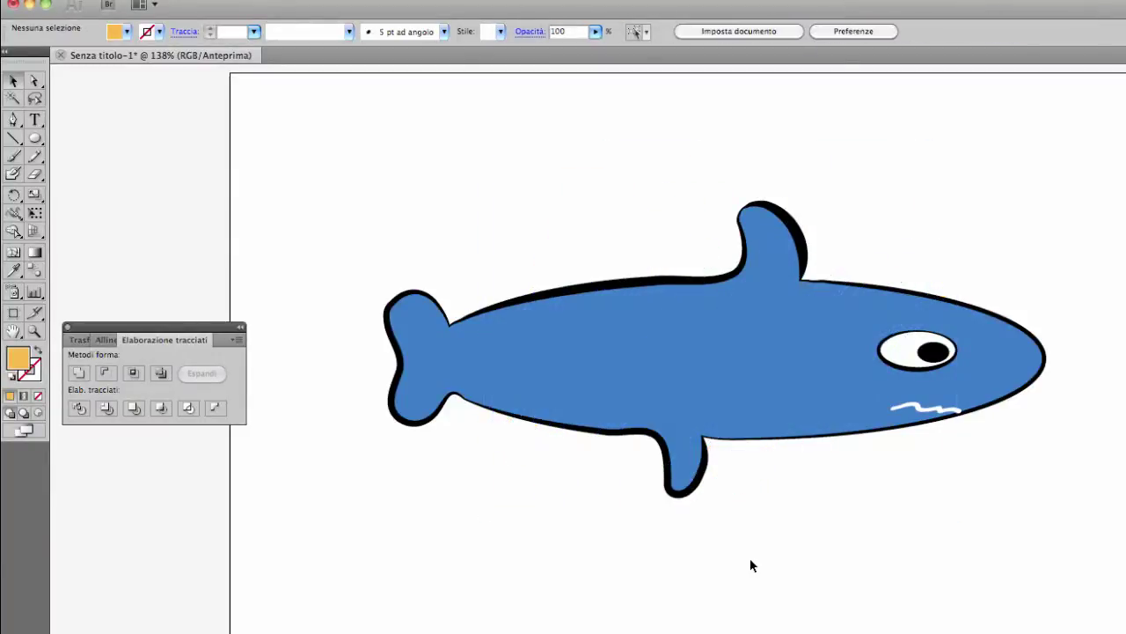
Raise the Blob Brush Dimensione from 10 pt to 40 pt in its options dialog
left_click(15, 175)
double_click(18, 180)
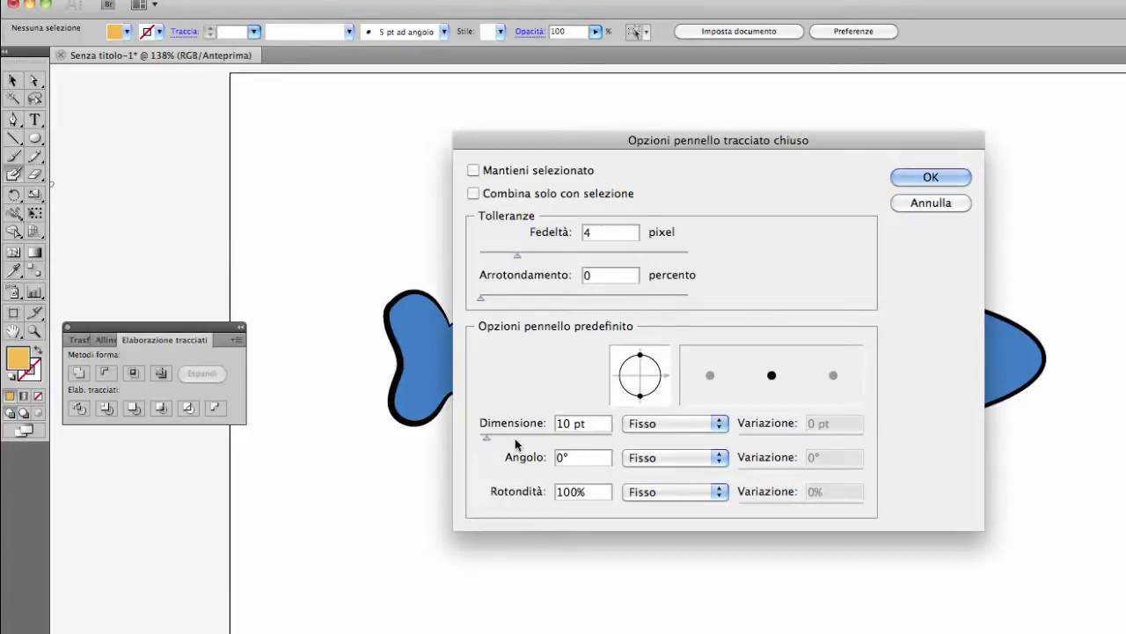
left_click_drag(484, 437, 508, 440)
left_click(926, 177)
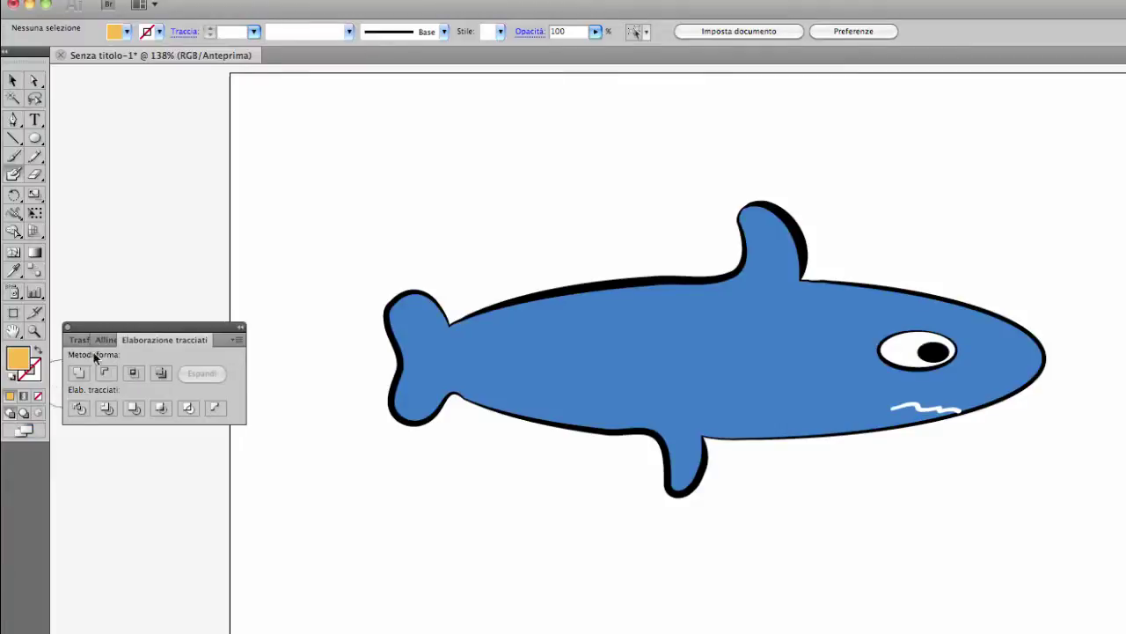
Close Pathfinder, switch to Draw Behind mode, and paint thick orange Blob Brush strokes behind the shark
left_click(67, 327)
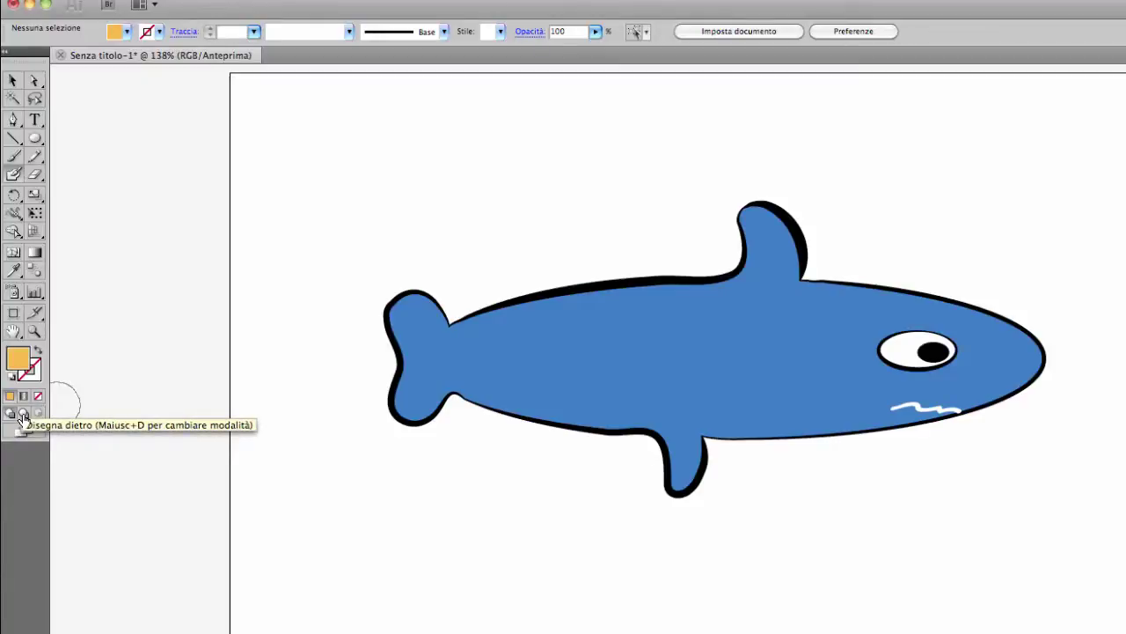
left_click(23, 415)
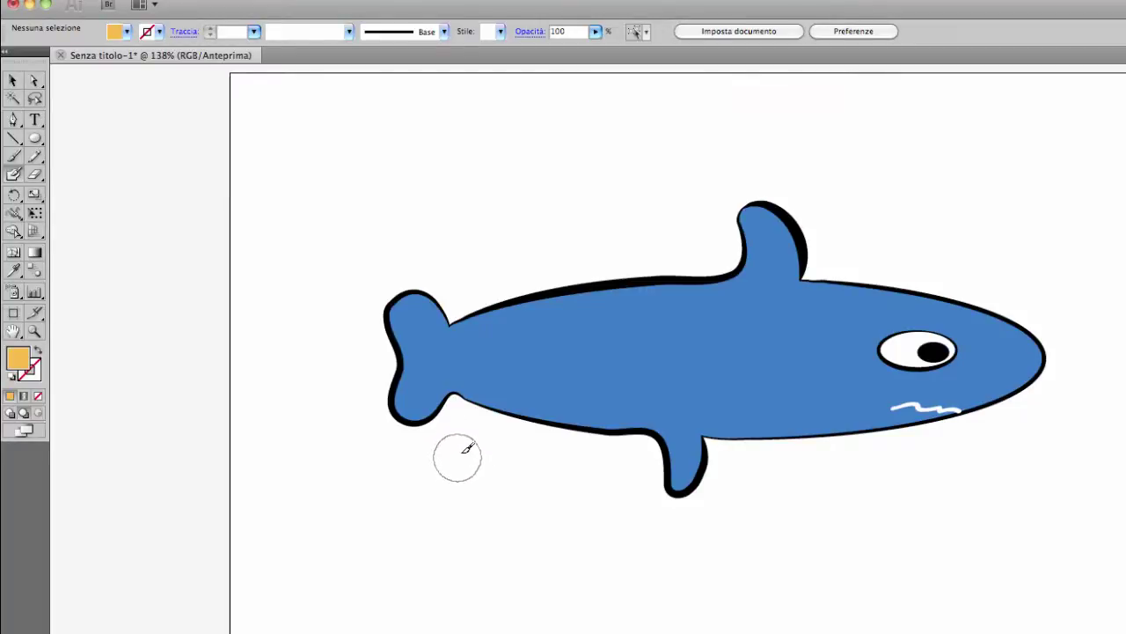
mouse_move(471, 440)
left_mouse_down()
mouse_move(857, 189)
mouse_move(1069, 264)
left_mouse_up()
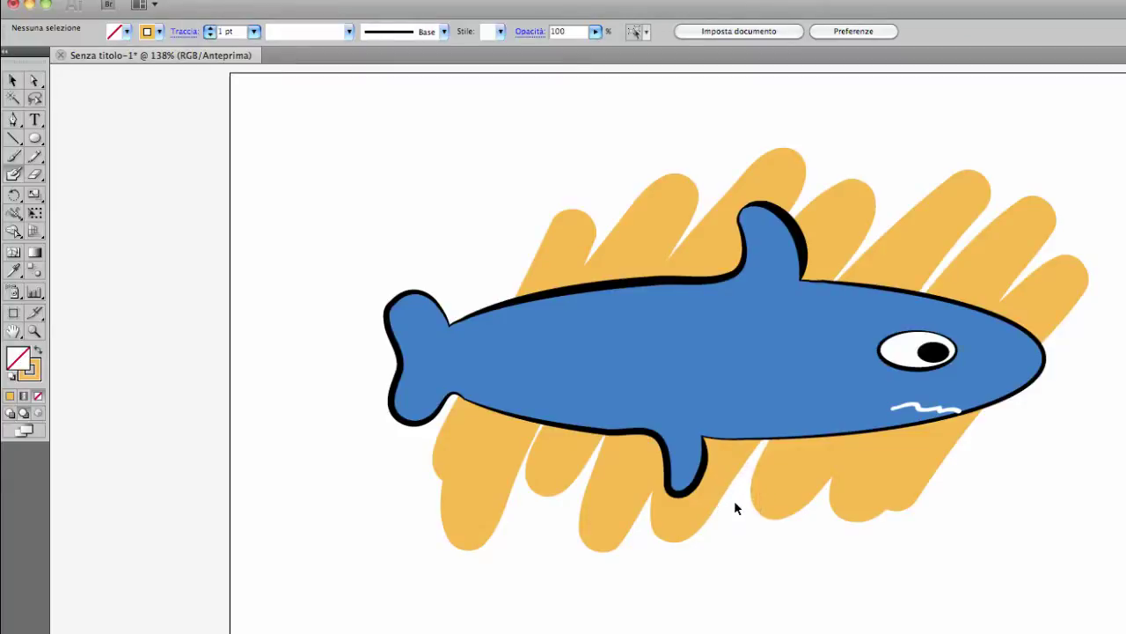
Undo the orange strokes, paint two new diagonal orange strokes across the shark, then undo them
key("ctrl+z")
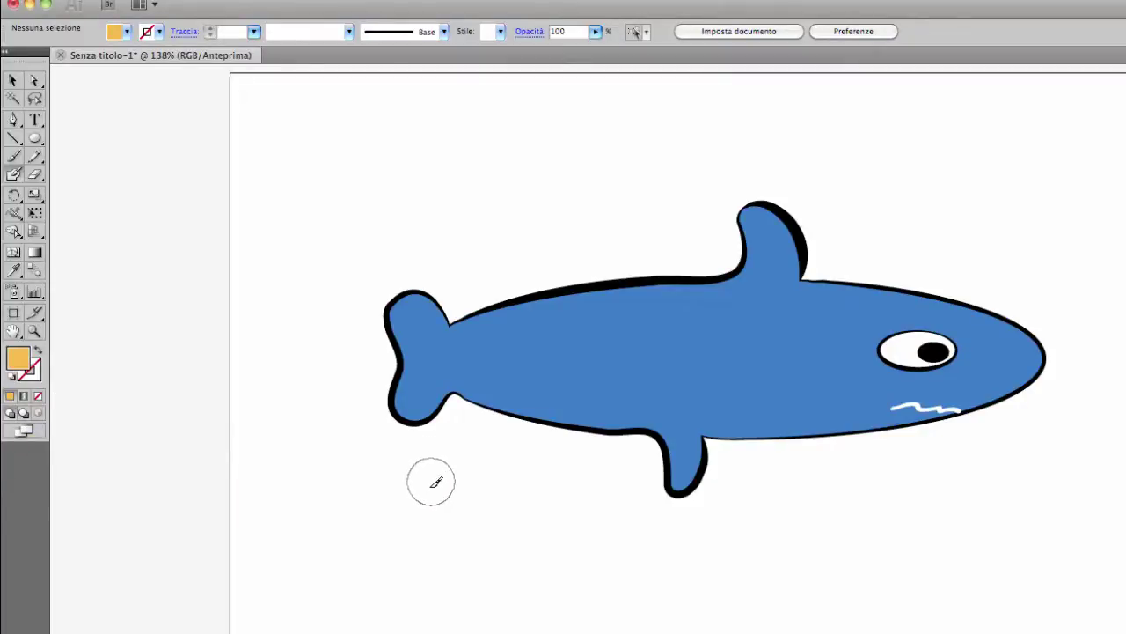
left_click_drag(430, 507, 547, 301)
mouse_move(573, 254)
left_mouse_down()
mouse_move(621, 272)
mouse_move(767, 238)
mouse_move(885, 251)
mouse_move(742, 451)
left_mouse_up()
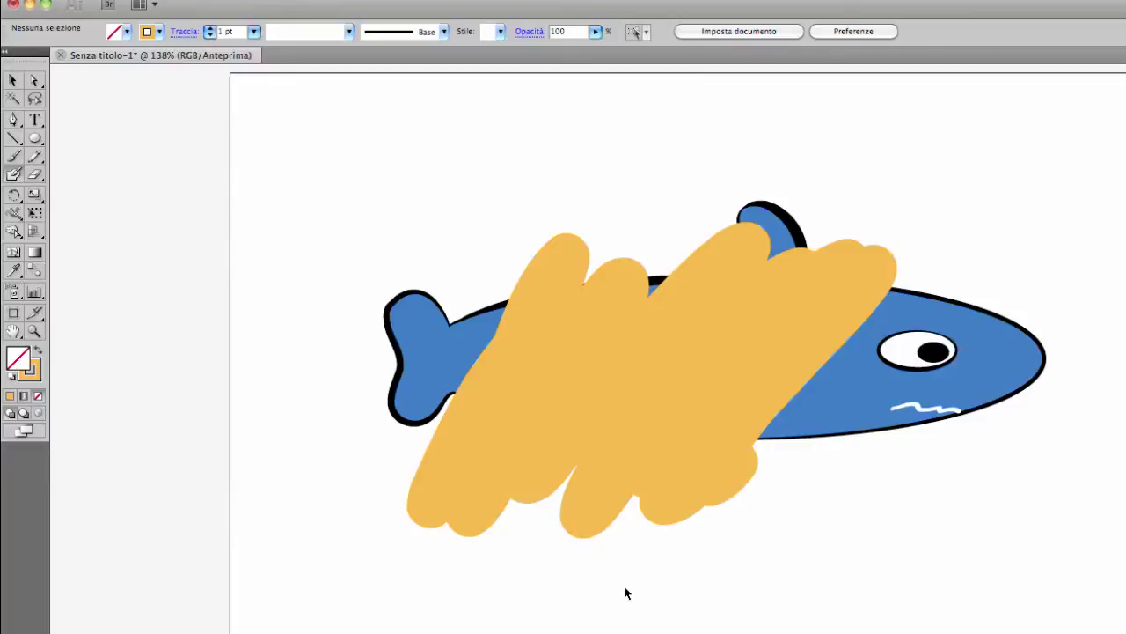
key("ctrl+z")
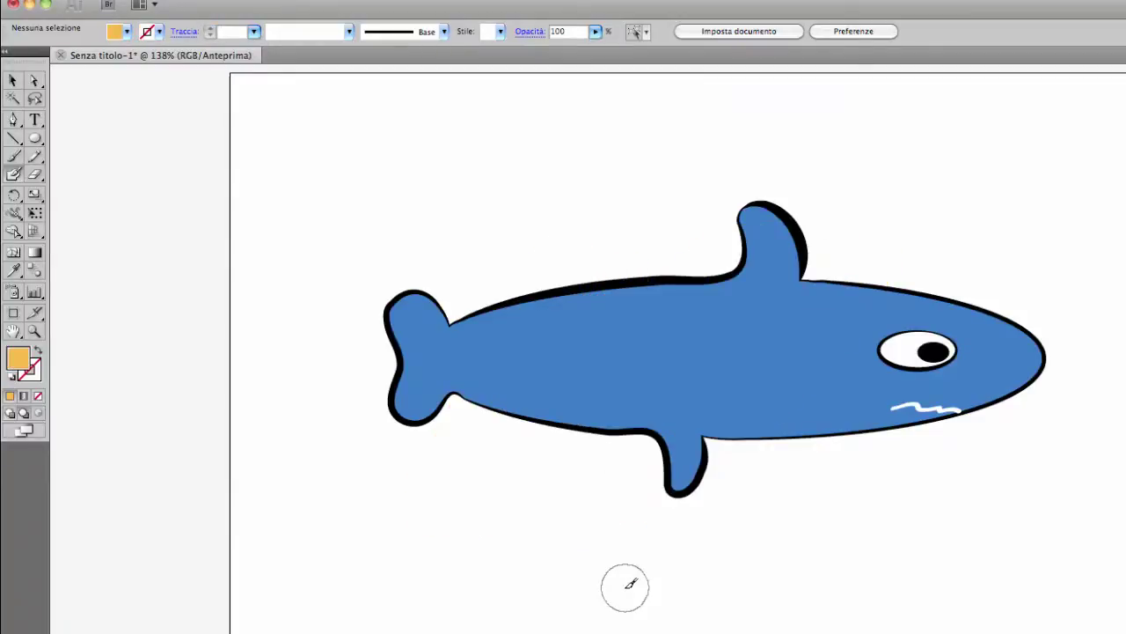
Paint orange zigzags across the shark's middle, then undo them
mouse_move(519, 492)
left_mouse_down()
mouse_move(720, 458)
mouse_move(774, 493)
left_mouse_up()
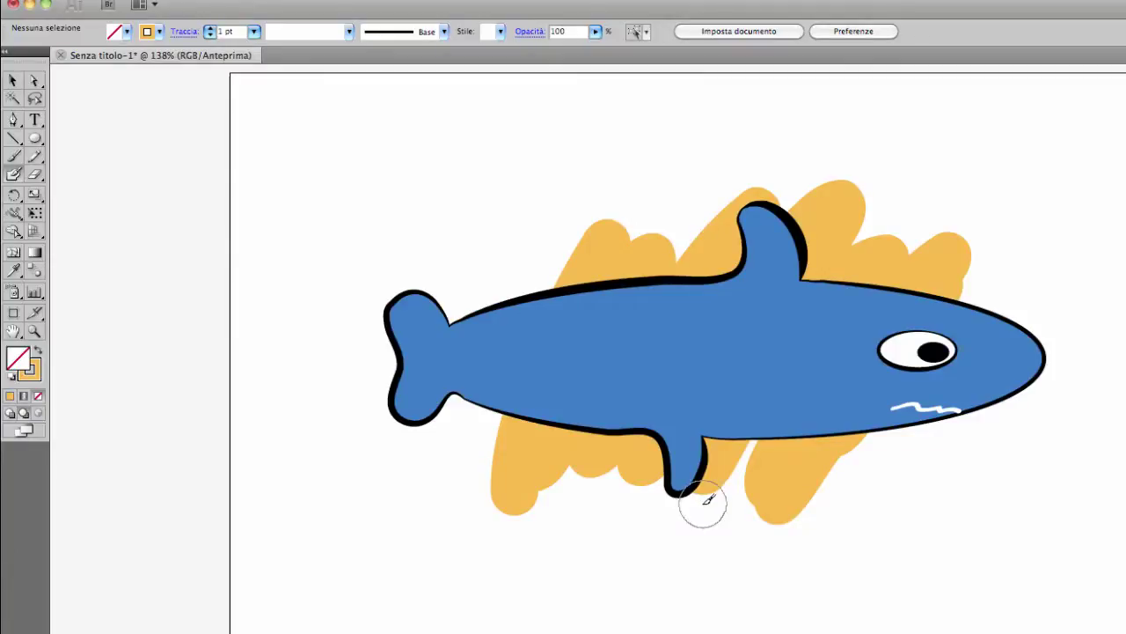
key("ctrl+z")
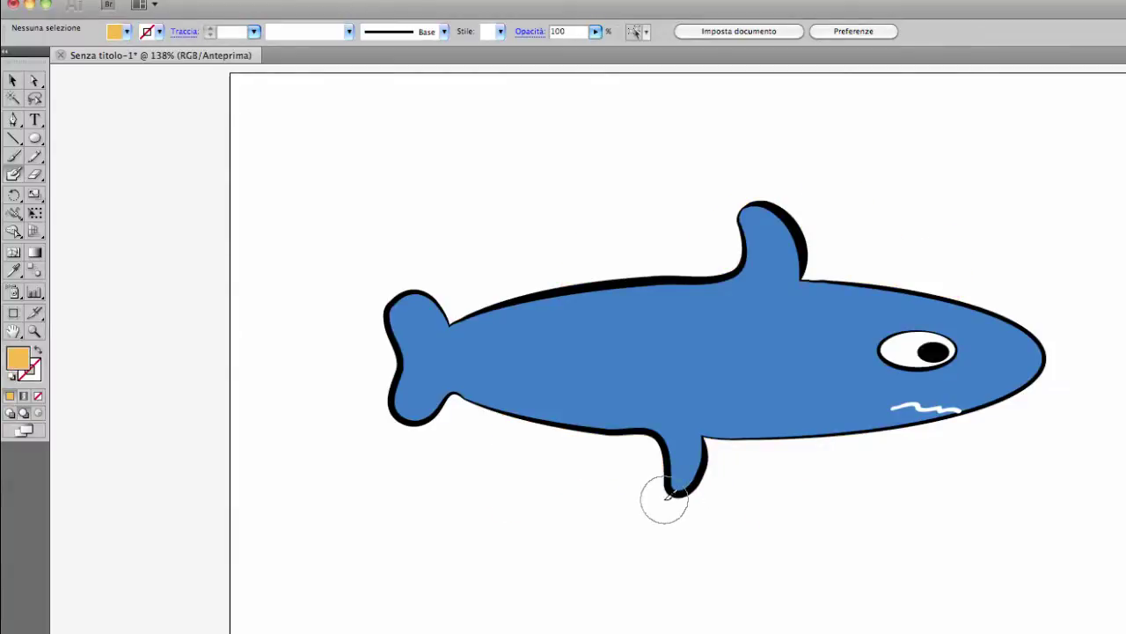
Select and deselect the shark, then pick the Blob Brush with a light-orange stroke colour
key("v")
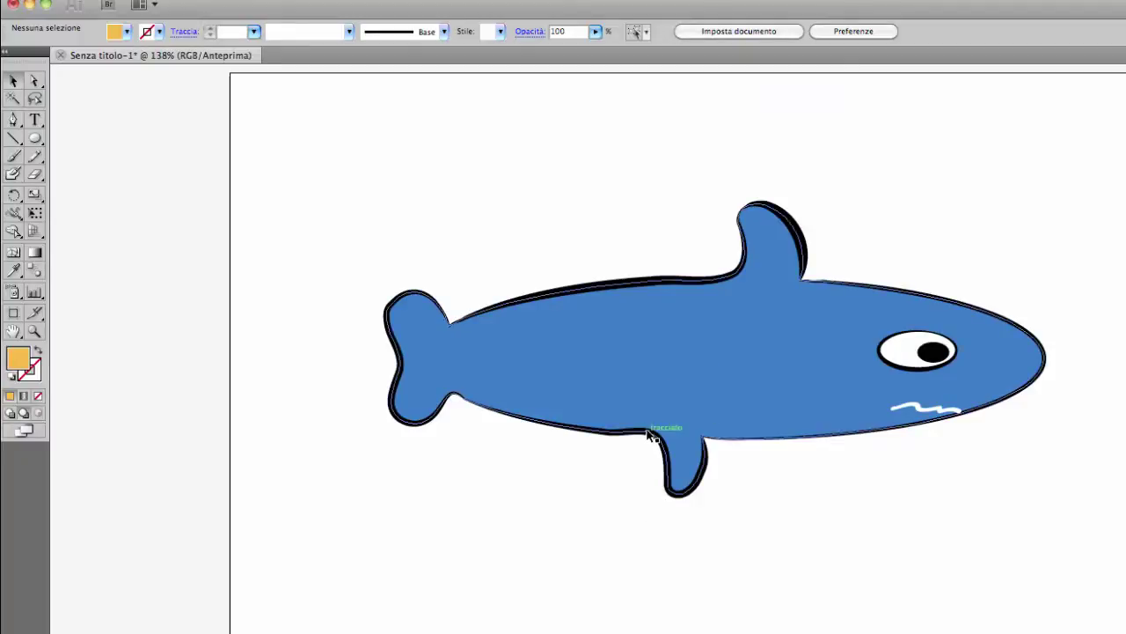
left_click(652, 430)
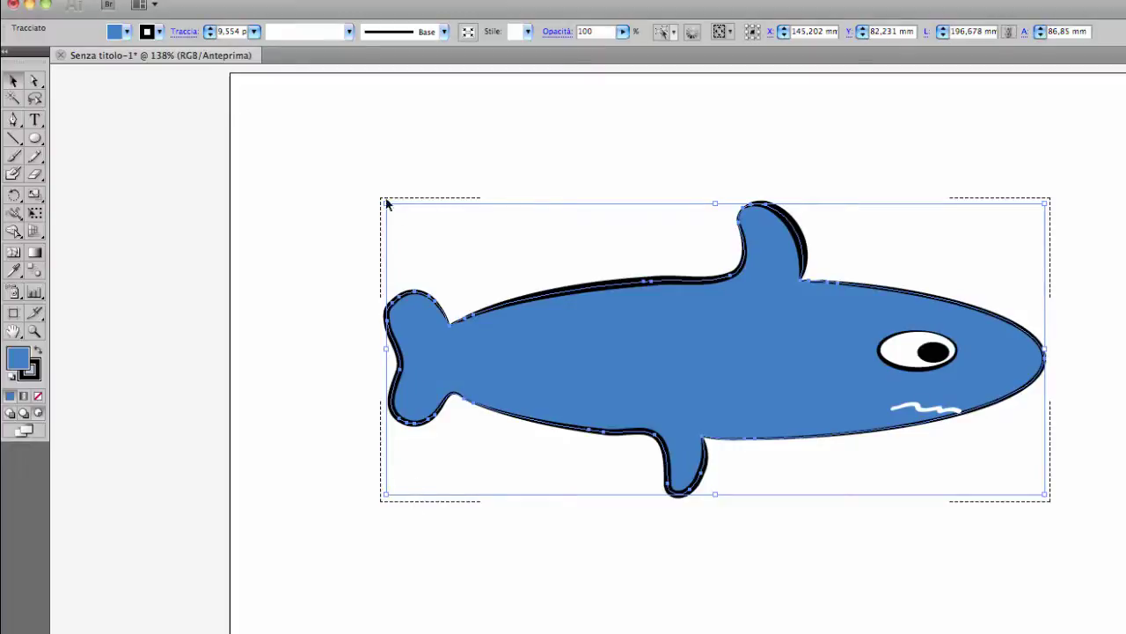
left_click(794, 563)
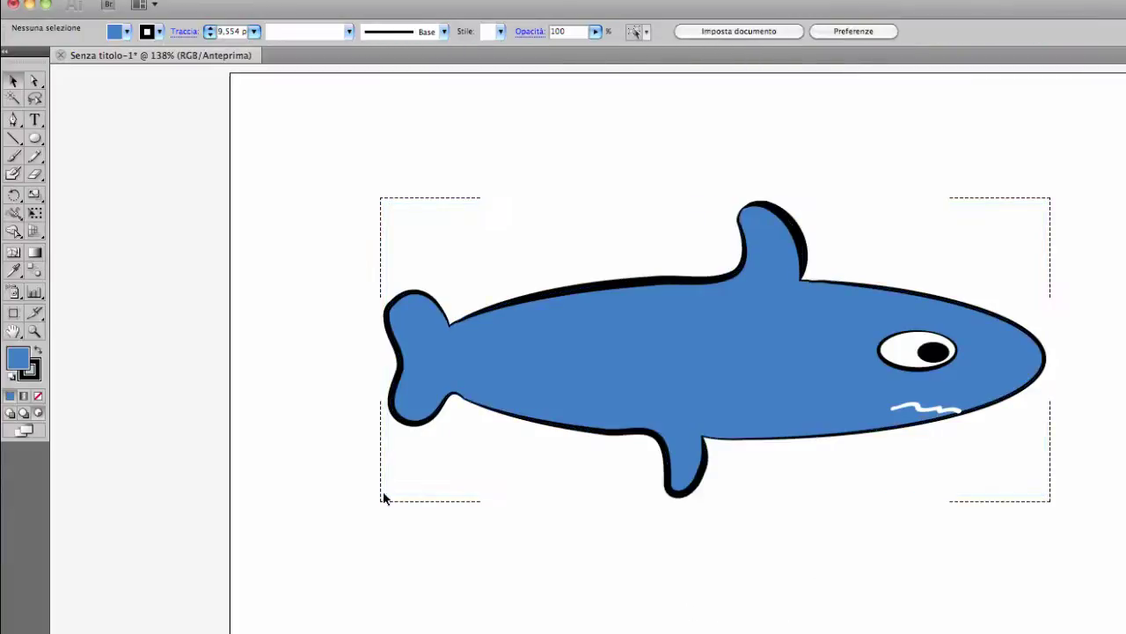
left_click(13, 173)
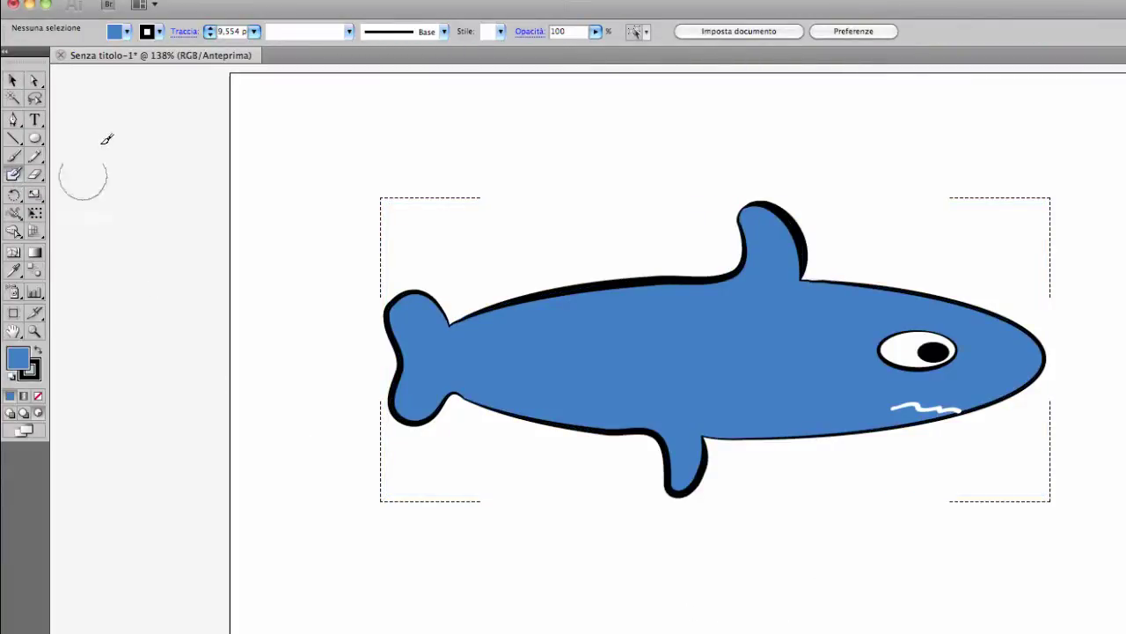
left_click(160, 33)
left_click(7, 59)
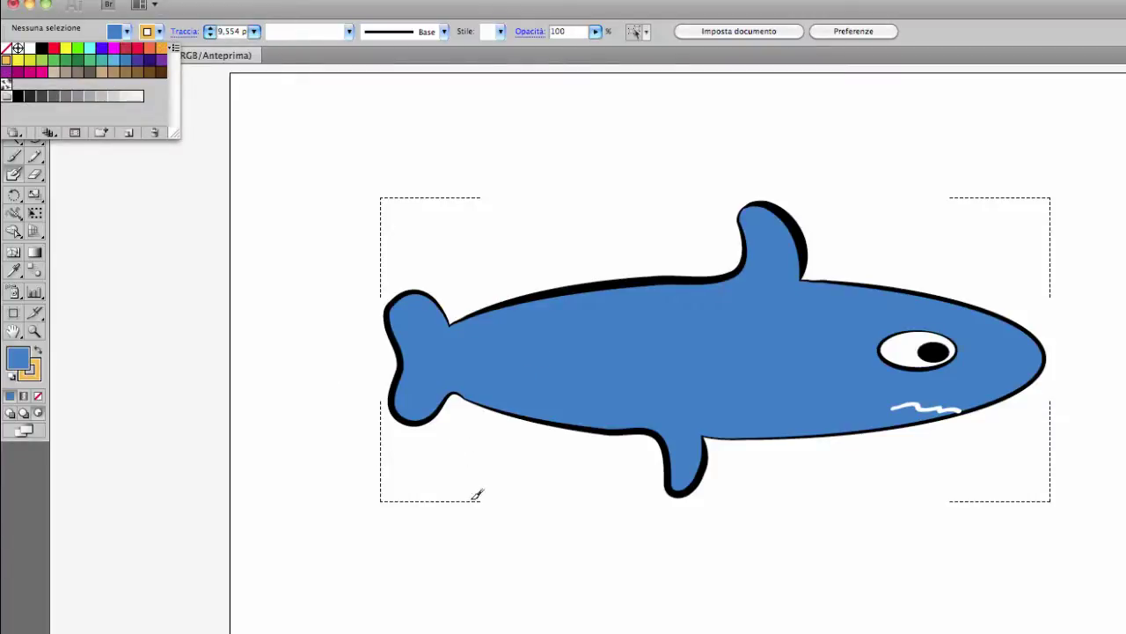
left_click(529, 379)
mouse_move(582, 337)
left_mouse_down()
mouse_move(562, 399)
mouse_move(643, 365)
left_mouse_up()
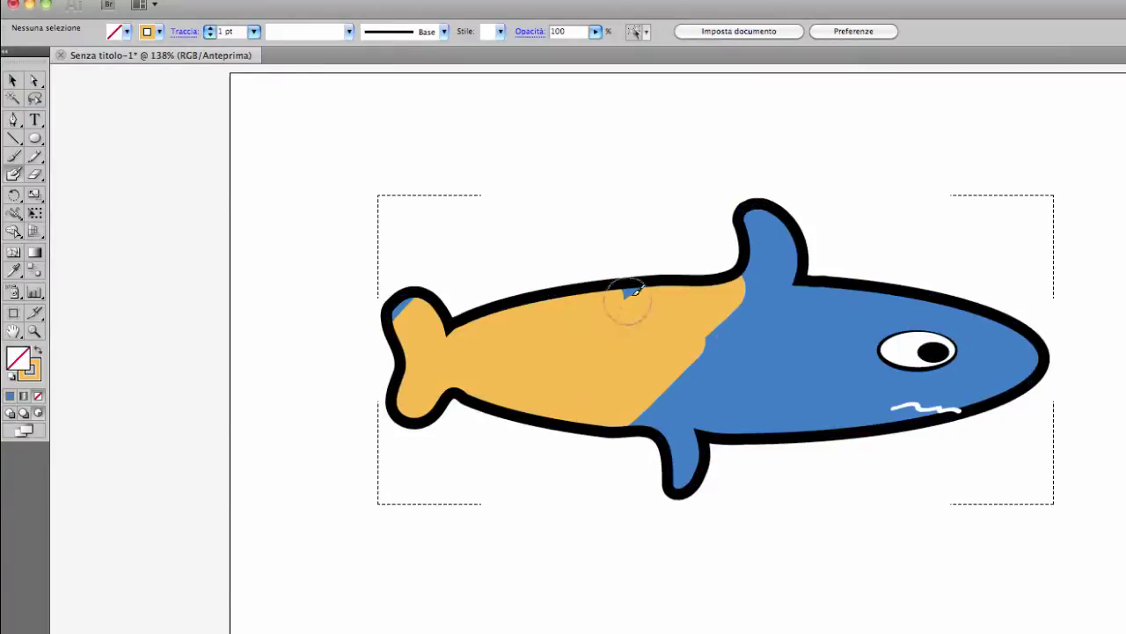
left_click_drag(628, 292, 584, 326)
mouse_move(404, 342)
left_mouse_down()
mouse_move(385, 314)
mouse_move(453, 317)
left_mouse_up()
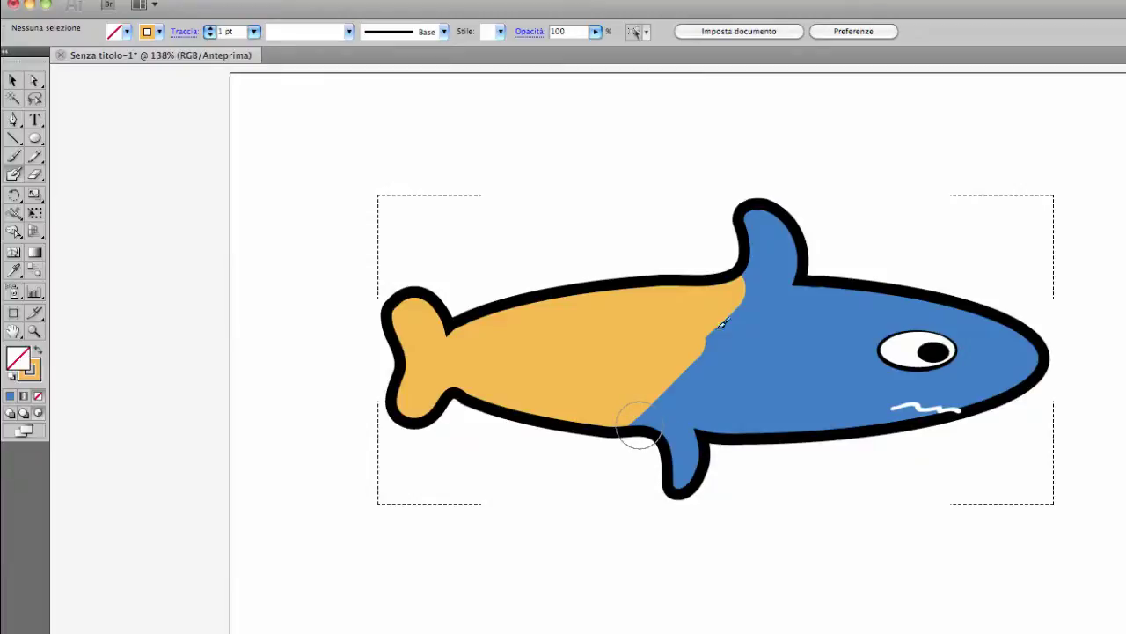
left_click_drag(651, 387, 666, 475)
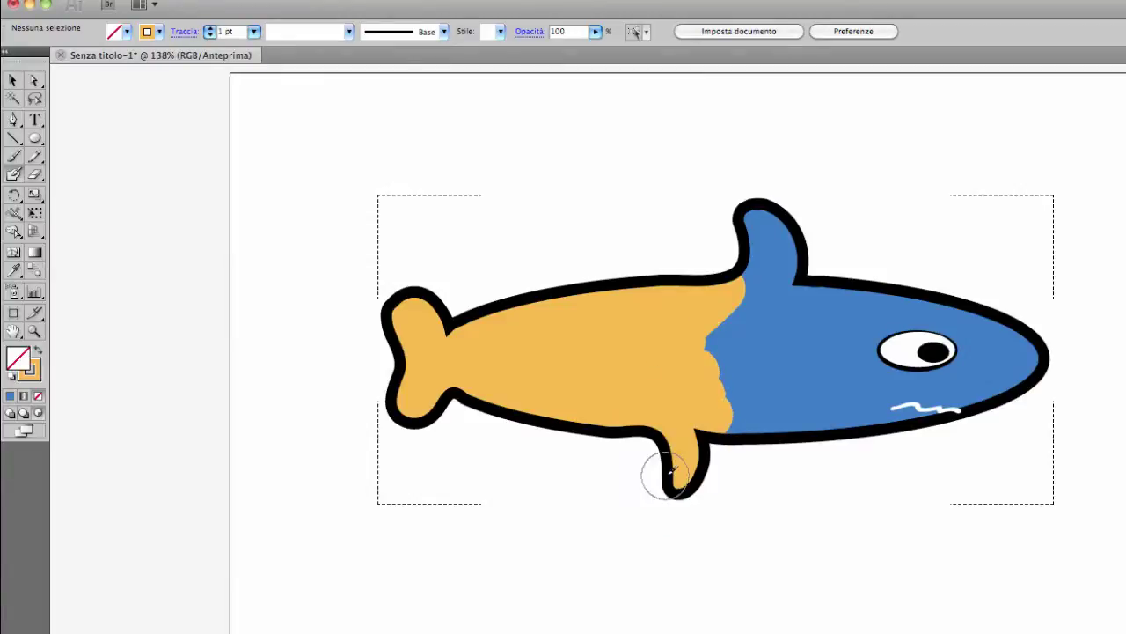
mouse_move(717, 374)
left_mouse_down()
mouse_move(774, 242)
mouse_move(723, 216)
left_mouse_up()
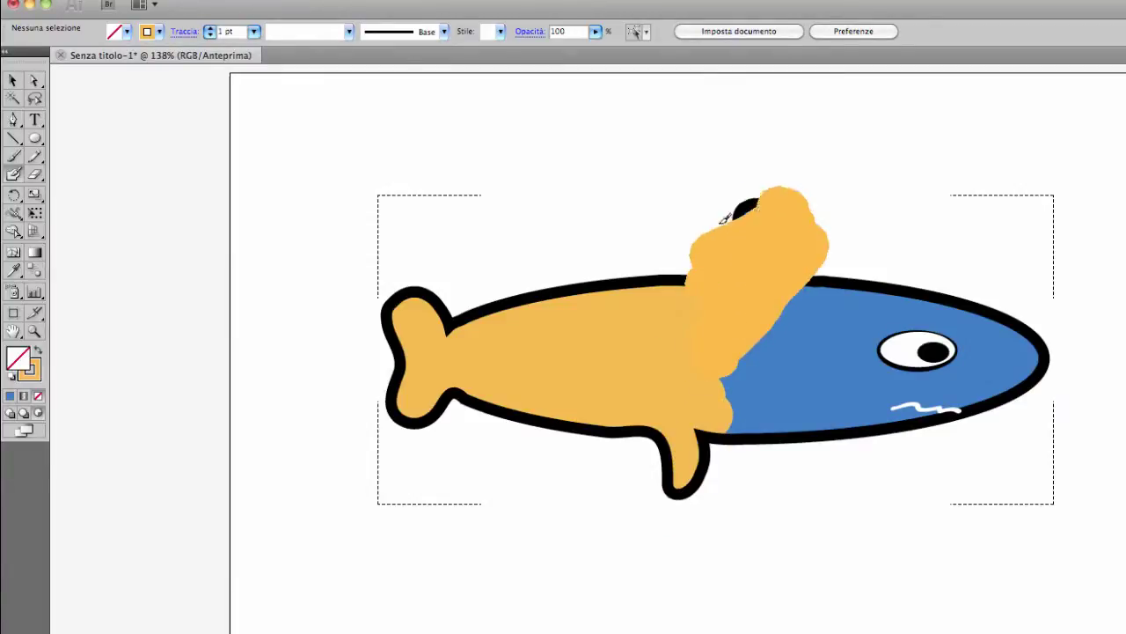
key("ctrl+z")
mouse_move(825, 277)
left_mouse_down()
mouse_move(766, 413)
mouse_move(814, 422)
mouse_move(812, 320)
left_mouse_up()
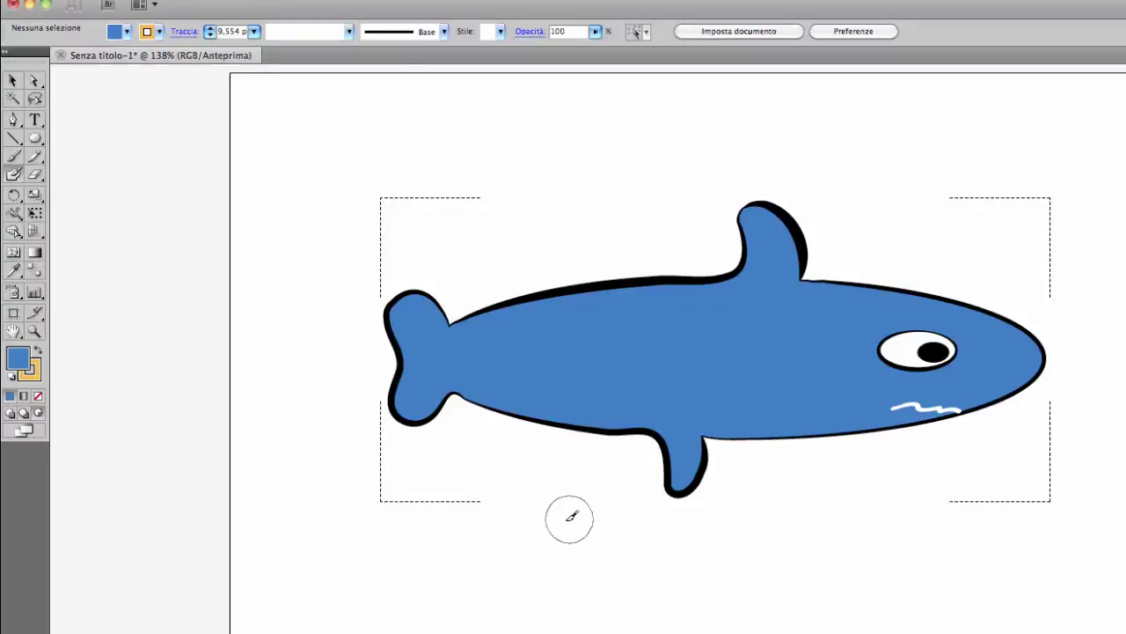
Marquee-select the whole shark, drag it toward the lower right, and delete it
key("v")
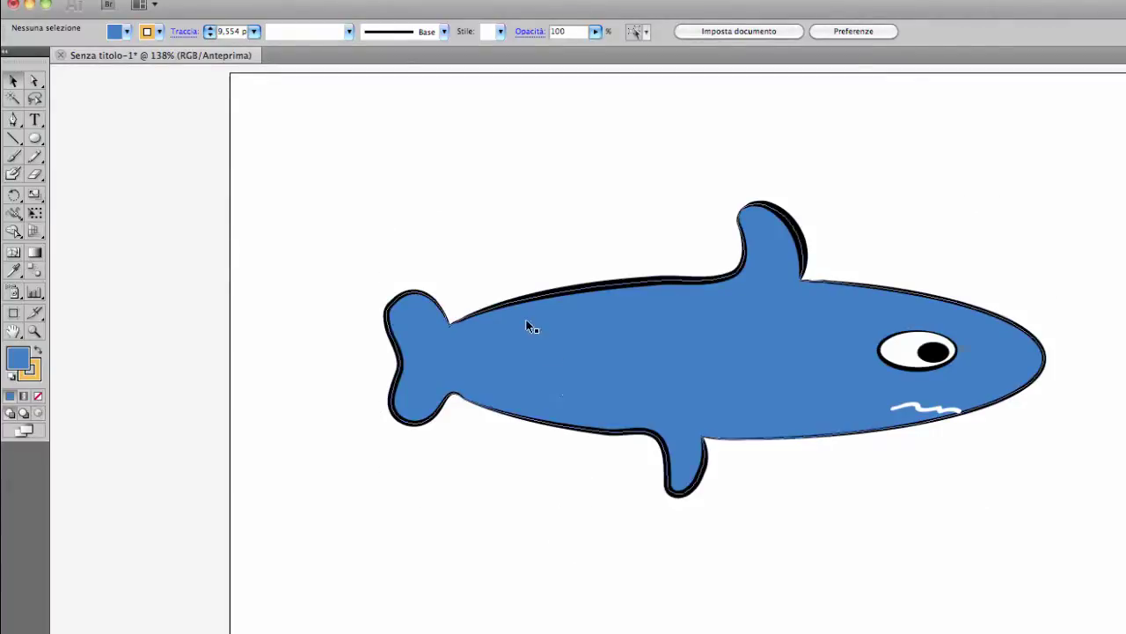
left_click_drag(322, 139, 1121, 579)
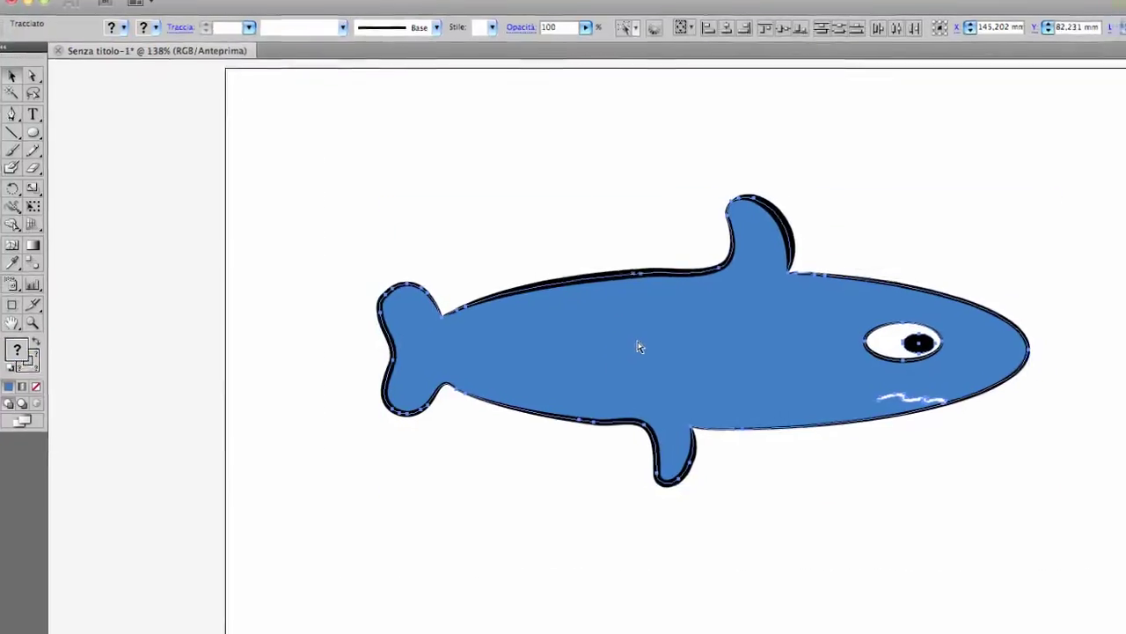
mouse_move(533, 274)
left_mouse_down()
mouse_move(983, 517)
mouse_move(1006, 493)
left_mouse_up()
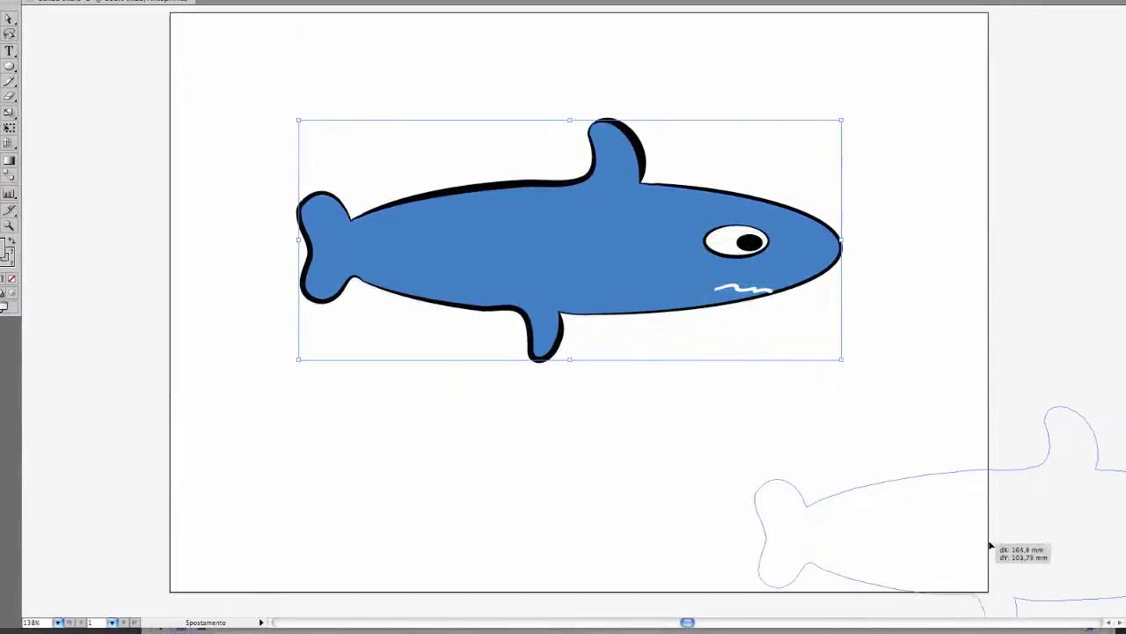
left_click_drag(934, 464, 949, 437)
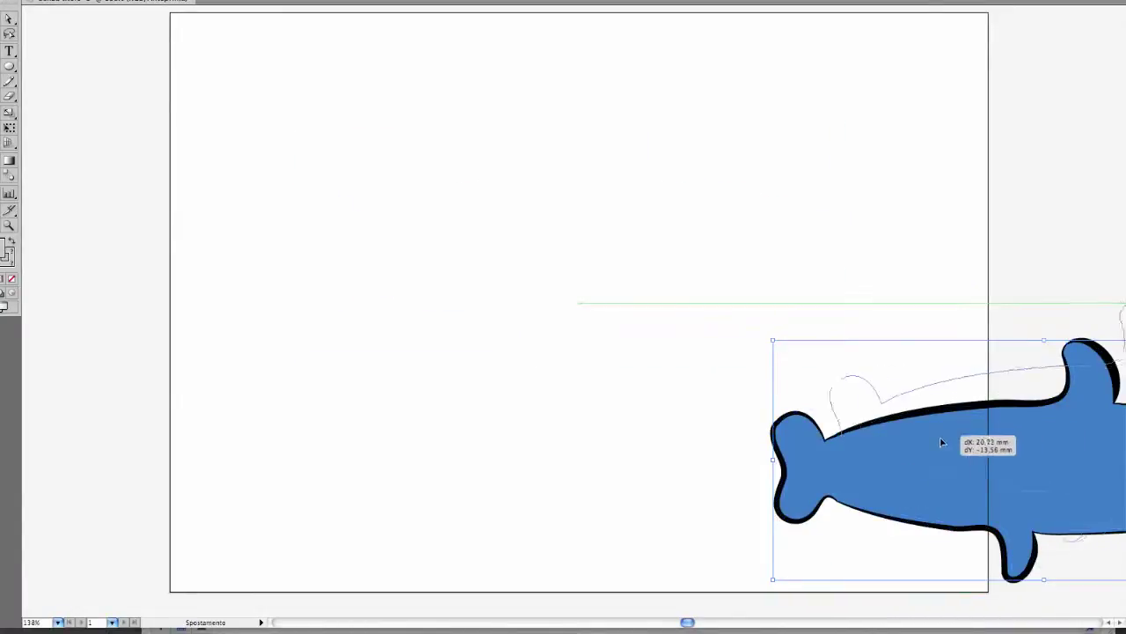
key("Delete")
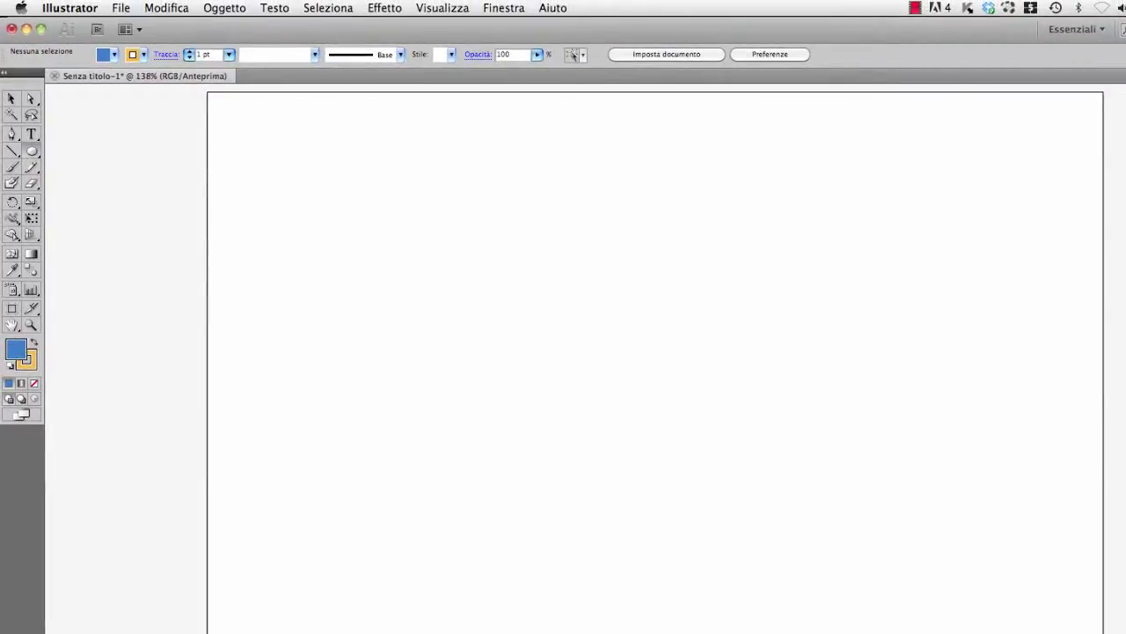
Draw a large circle in the middle of the artboard and nudge it slightly up
left_click_drag(467, 231, 833, 538)
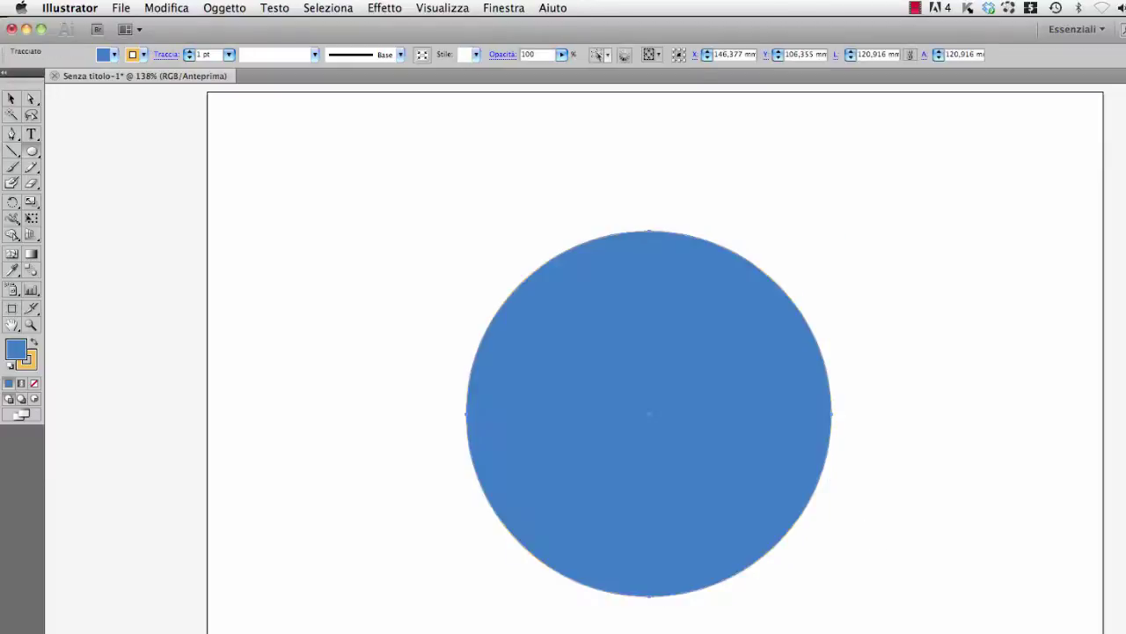
key("v")
left_click_drag(608, 319, 608, 288)
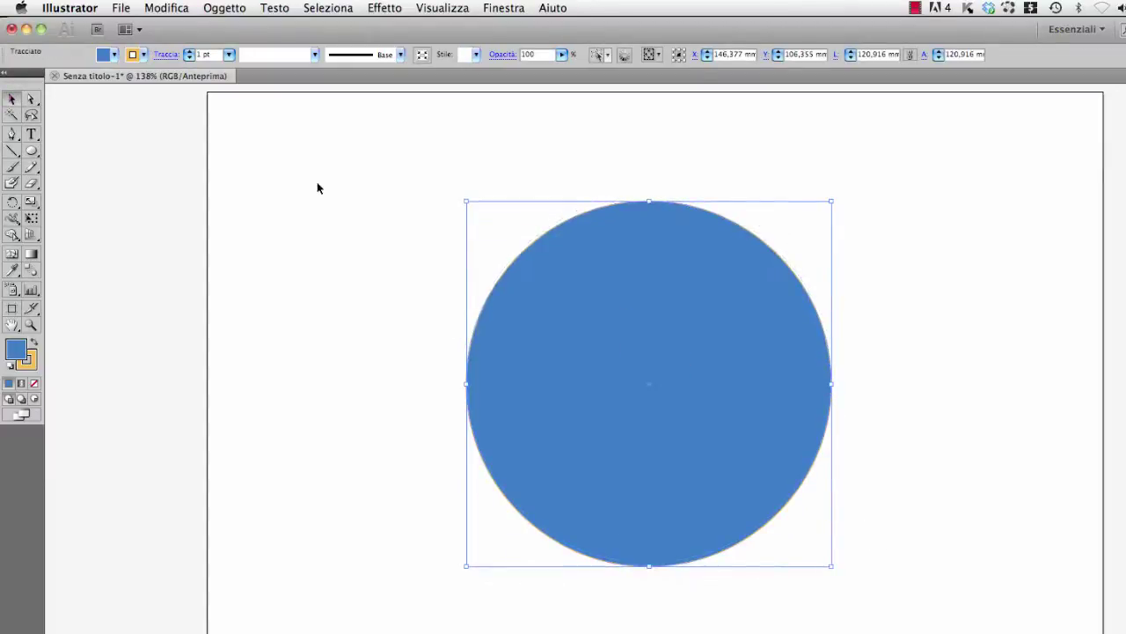
Give the circle Fill None and a black stroke, then deselect it
left_click(114, 55)
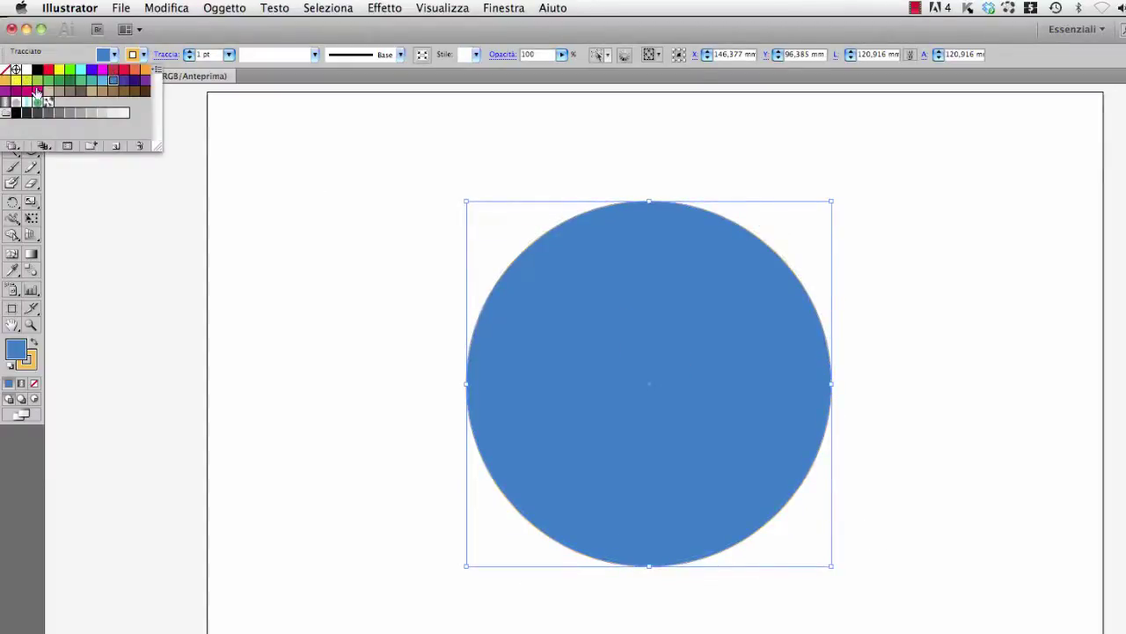
left_click(7, 71)
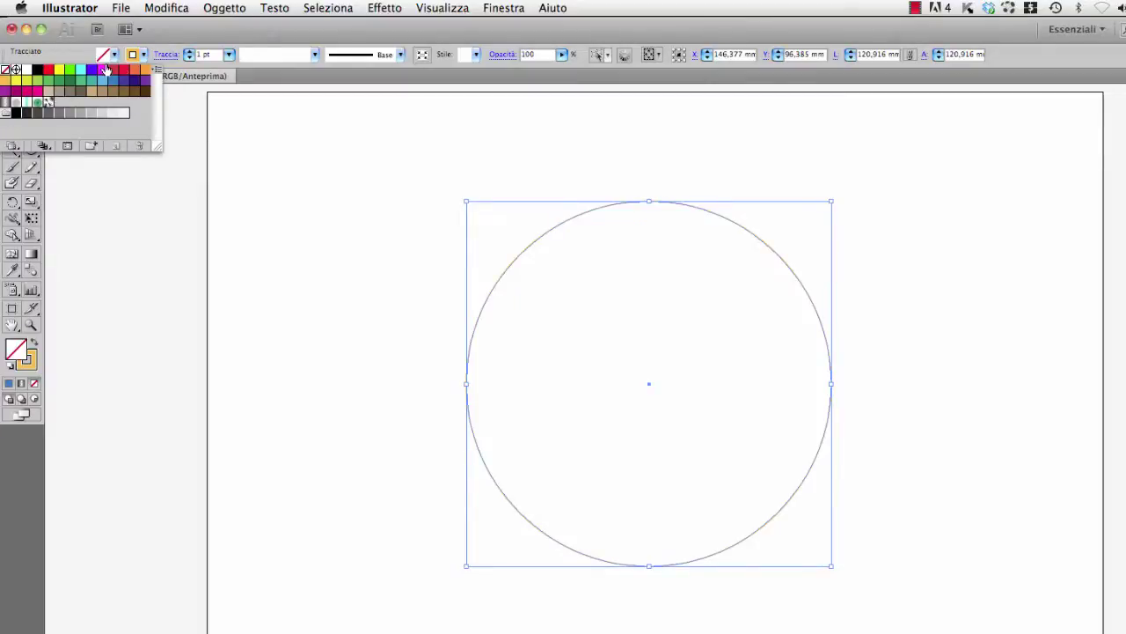
left_click(142, 55)
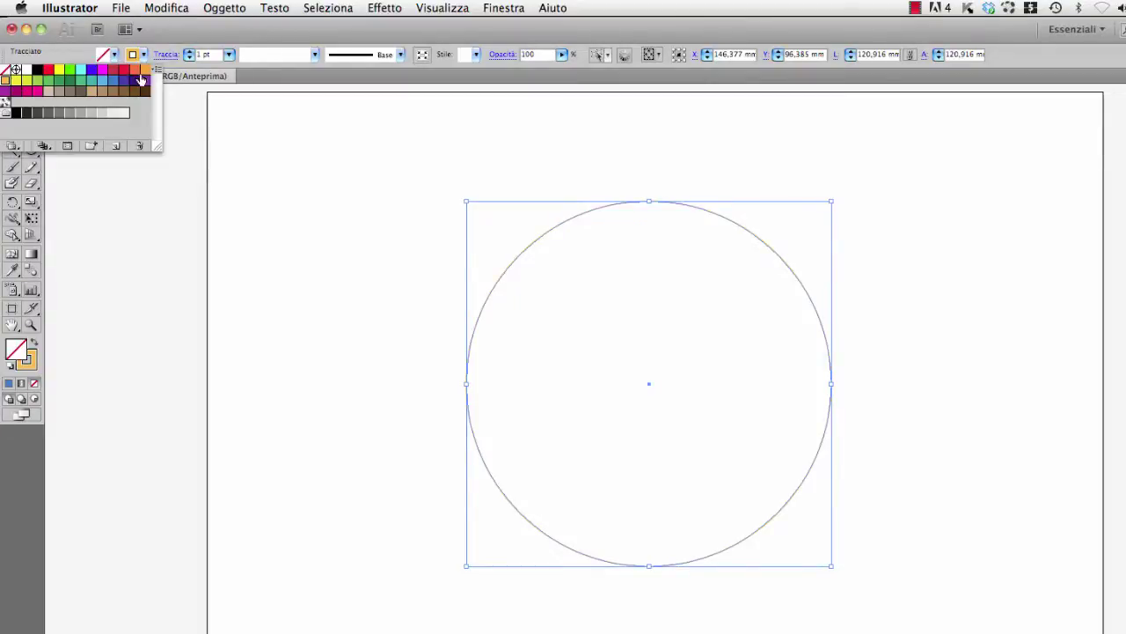
left_click(37, 69)
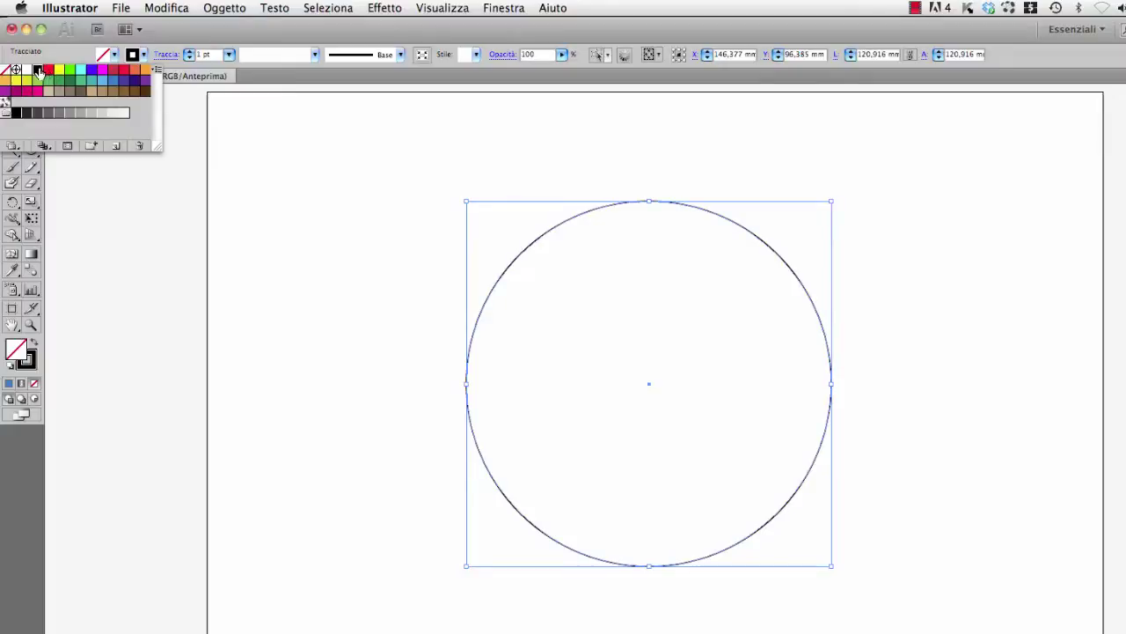
left_click(360, 235)
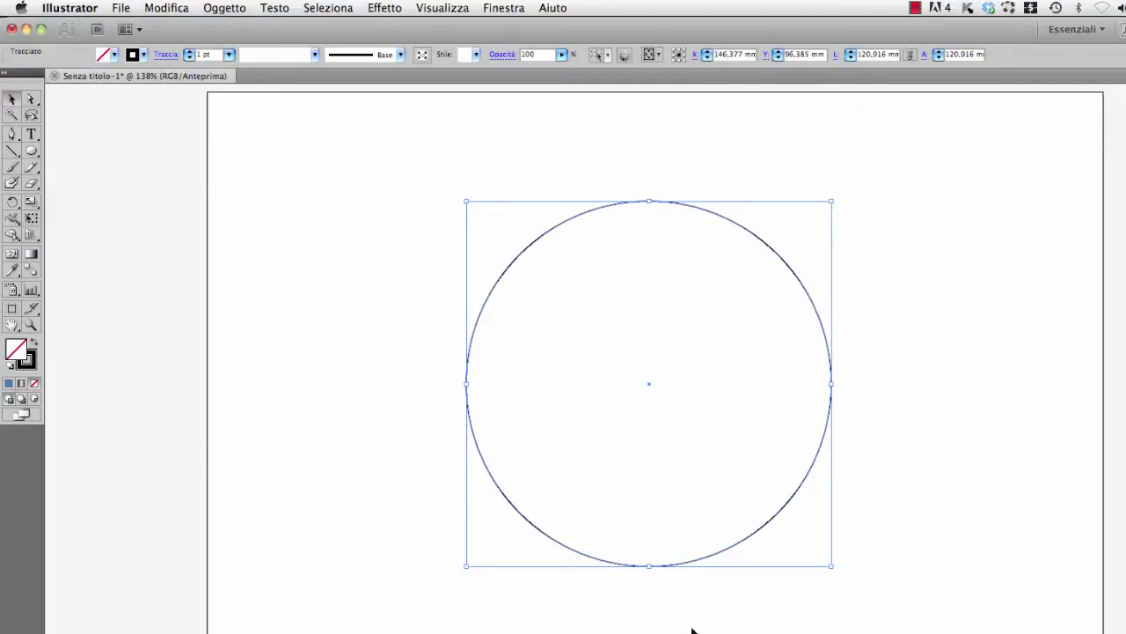
left_click(324, 392)
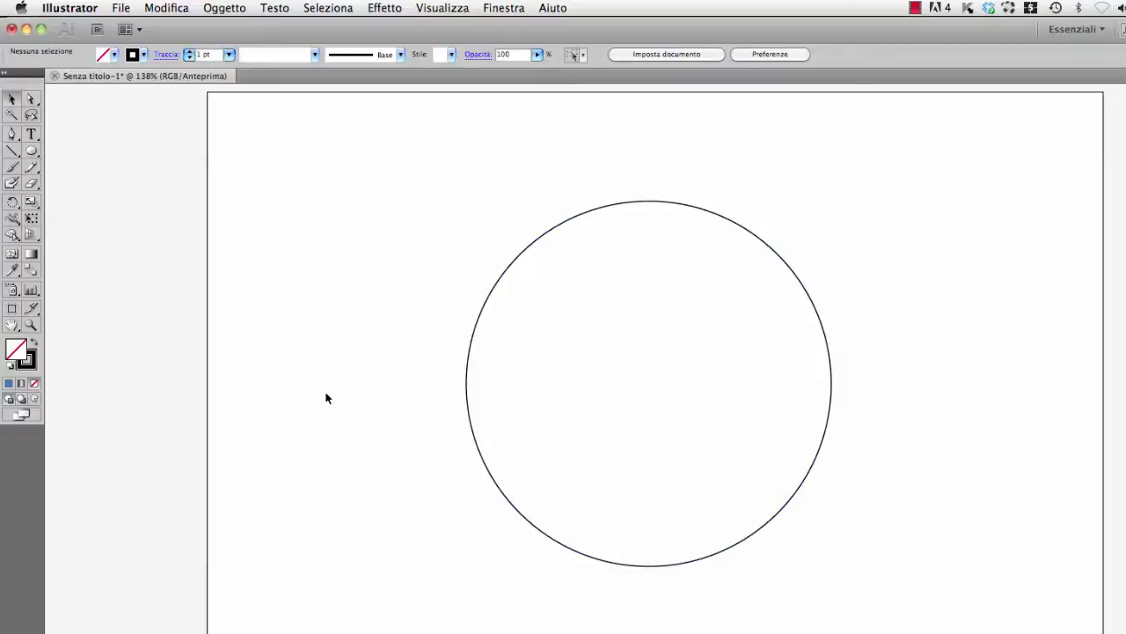
Place Fotolia_3509054_S.jpg from the FOTOLIA folder onto the artboard with Inserisci
left_click(120, 8)
left_click(147, 274)
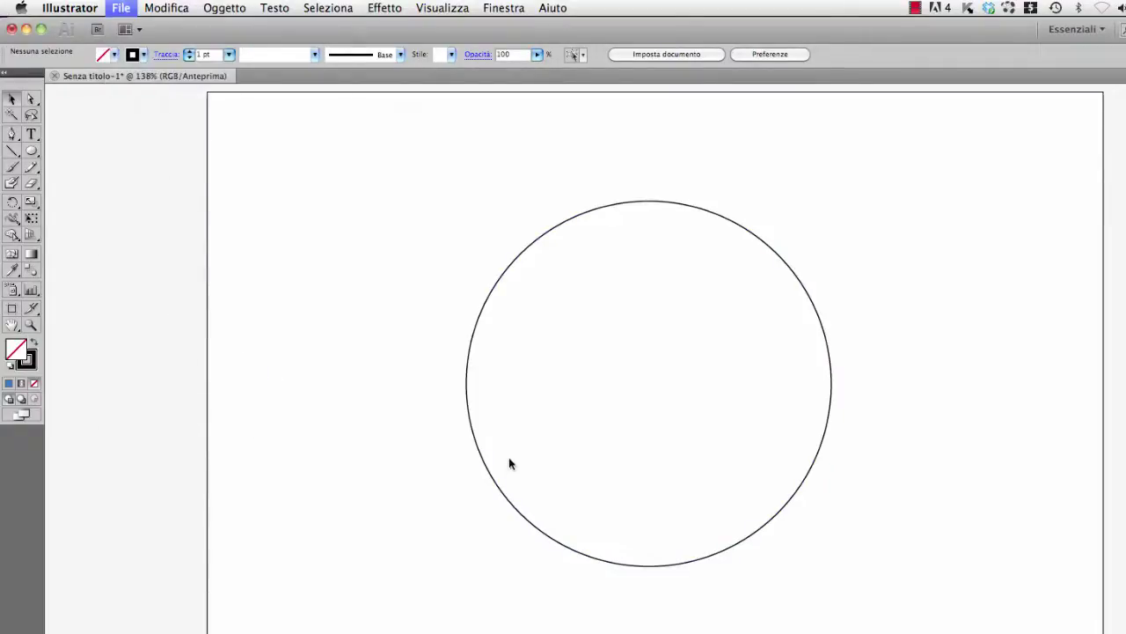
left_click(595, 191)
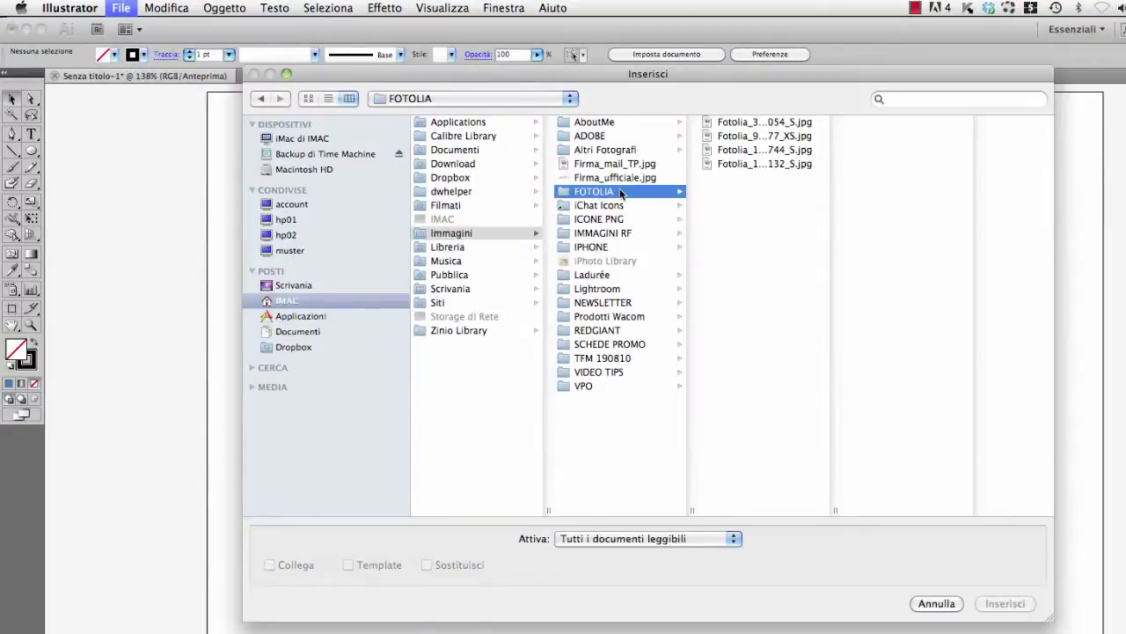
left_click(753, 122)
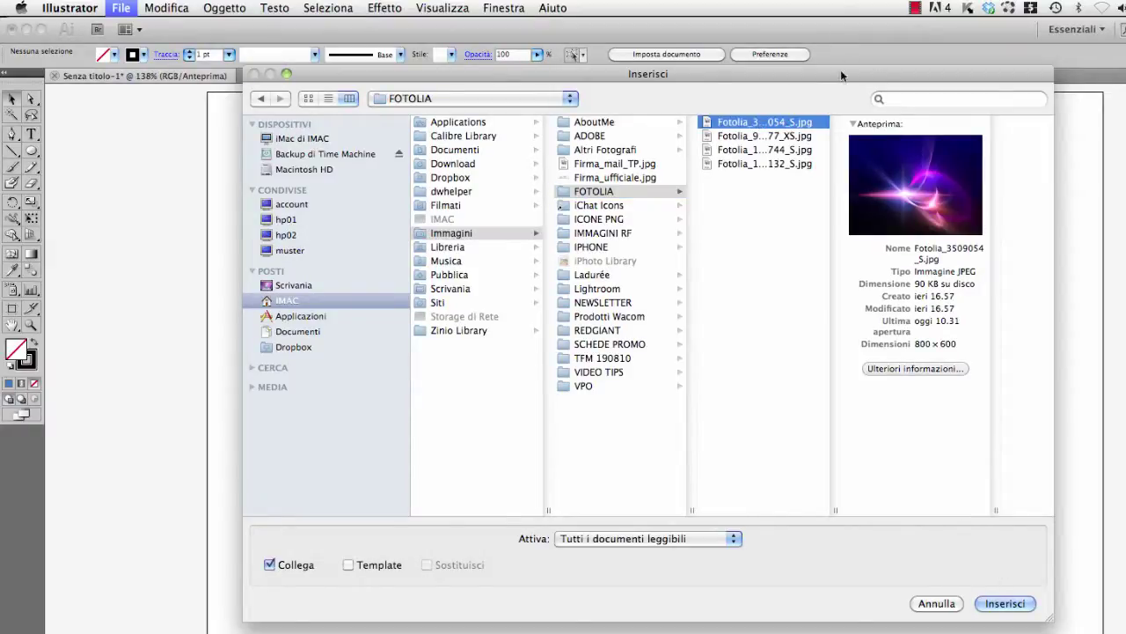
left_click_drag(841, 72, 802, 107)
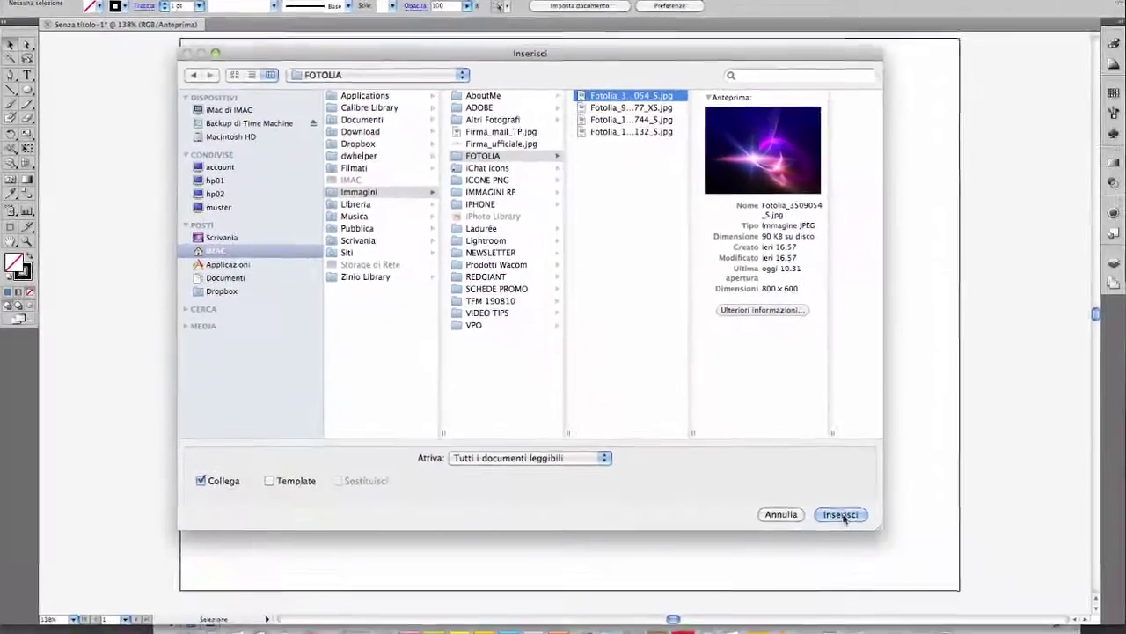
left_click(850, 513)
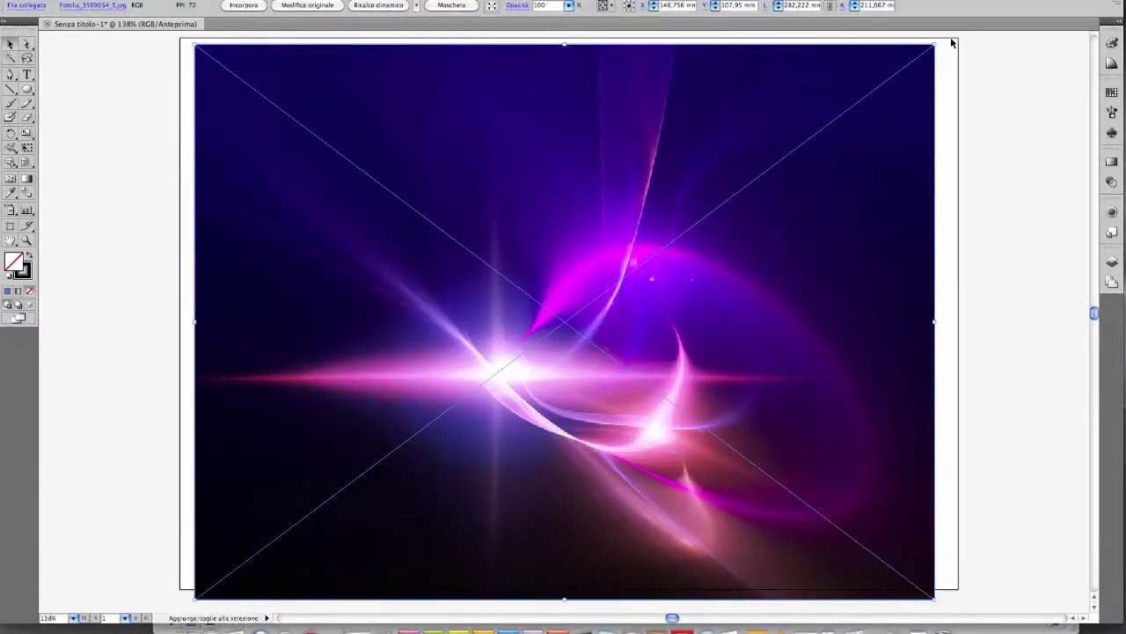
Shrink the purple photo by its corner handle and move it over the circle
left_click_drag(935, 43, 677, 237)
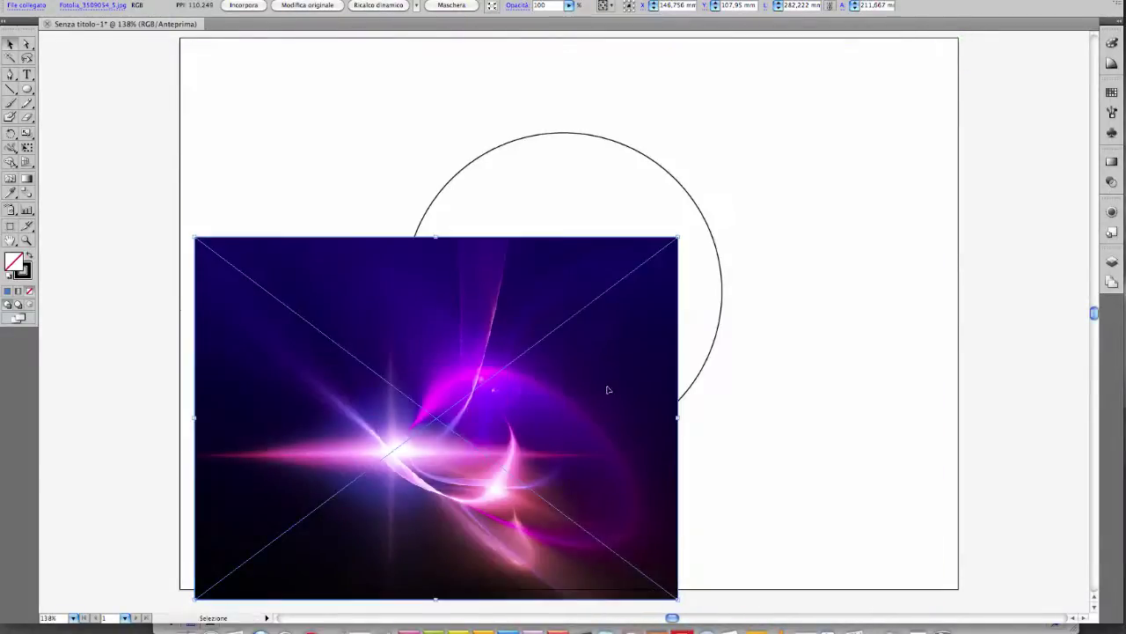
left_click_drag(607, 389, 735, 250)
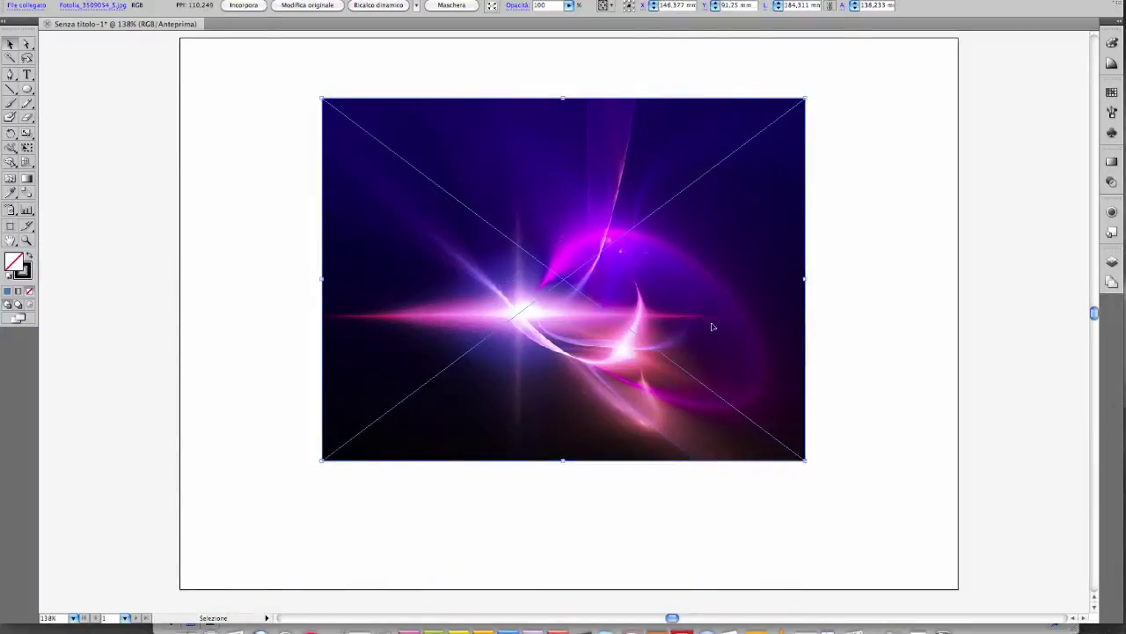
left_click_drag(713, 327, 709, 334)
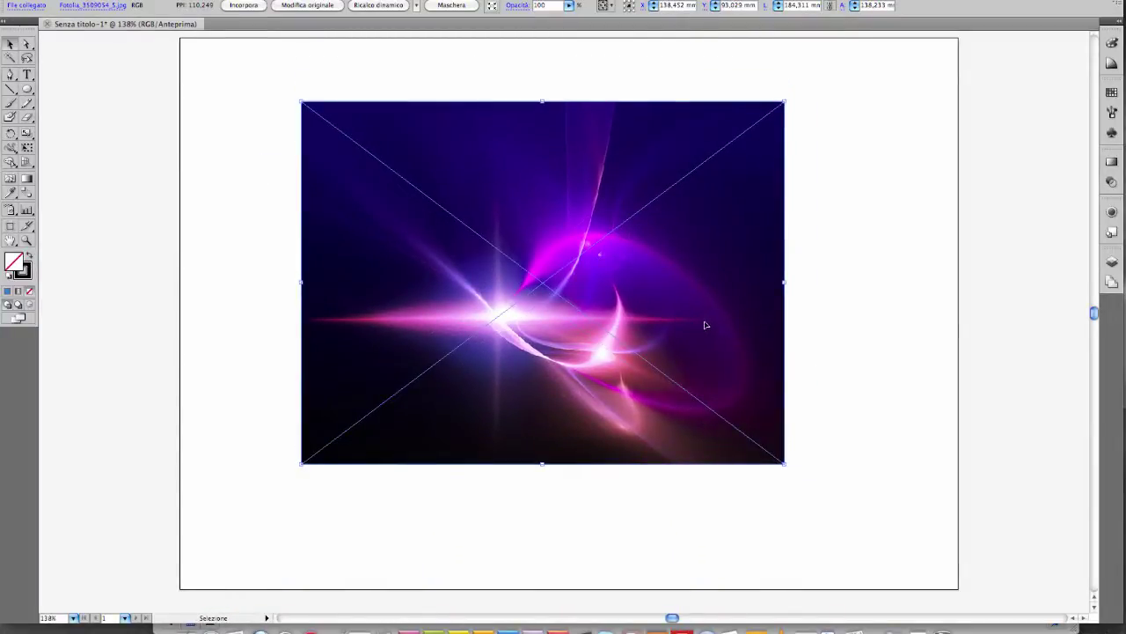
Embed the linked photo and place it at the lower left, partly overlapping the circle
left_click(247, 8)
left_click_drag(765, 284, 536, 409)
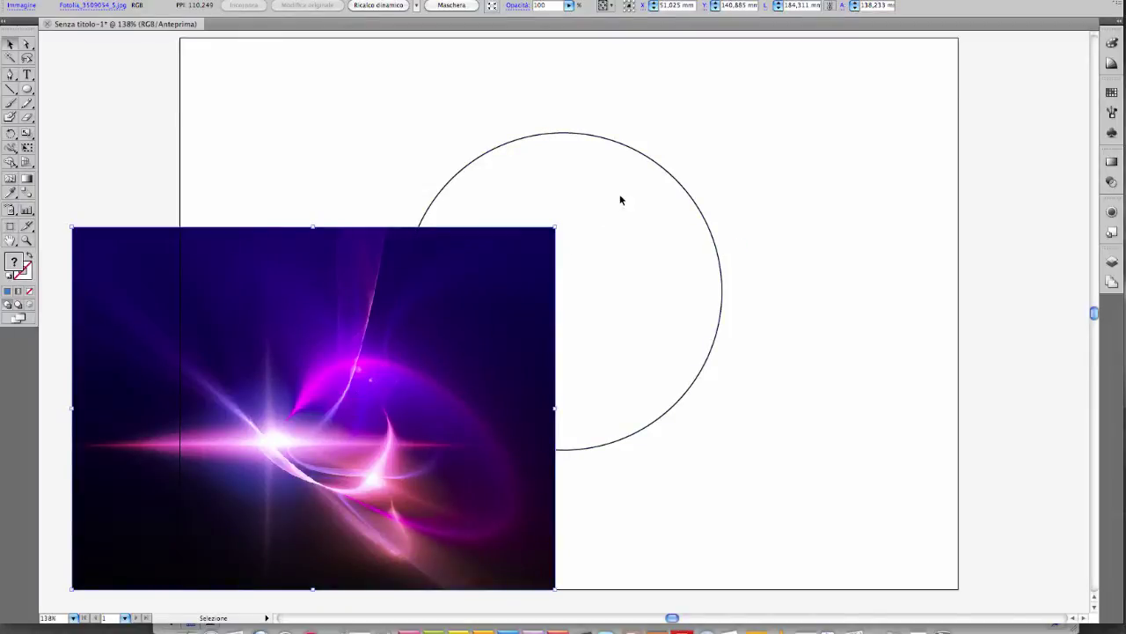
left_click(662, 172)
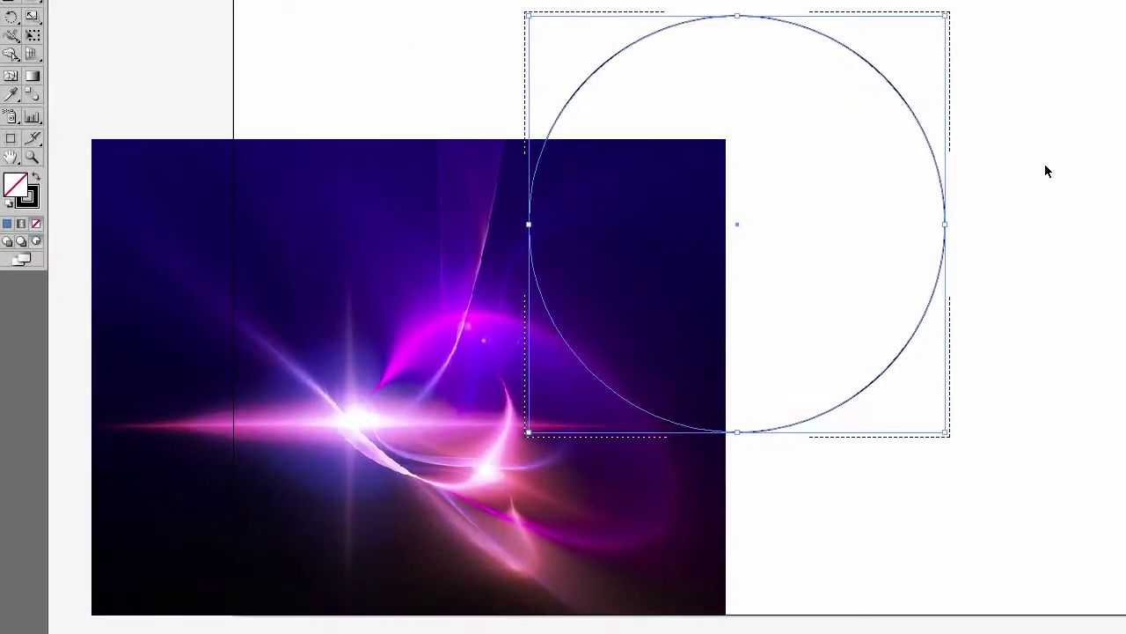
Cut the purple photo and paste it back as a clipping mask inside the black-outlined circle
left_click(799, 318)
left_click(359, 306)
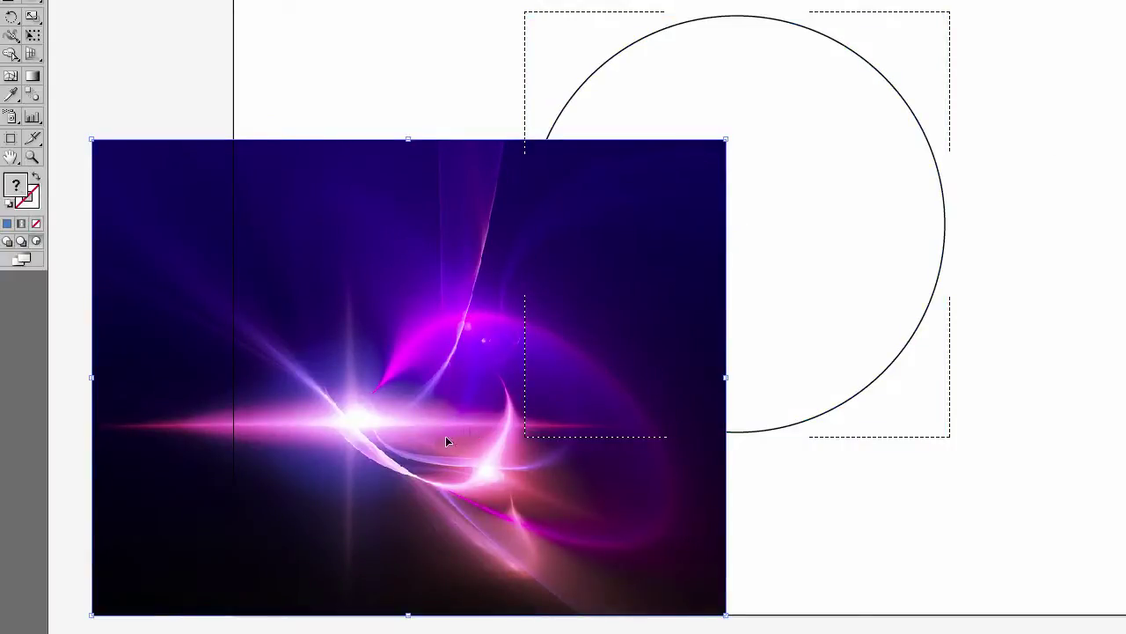
key("ctrl+shift+b")
key("Delete")
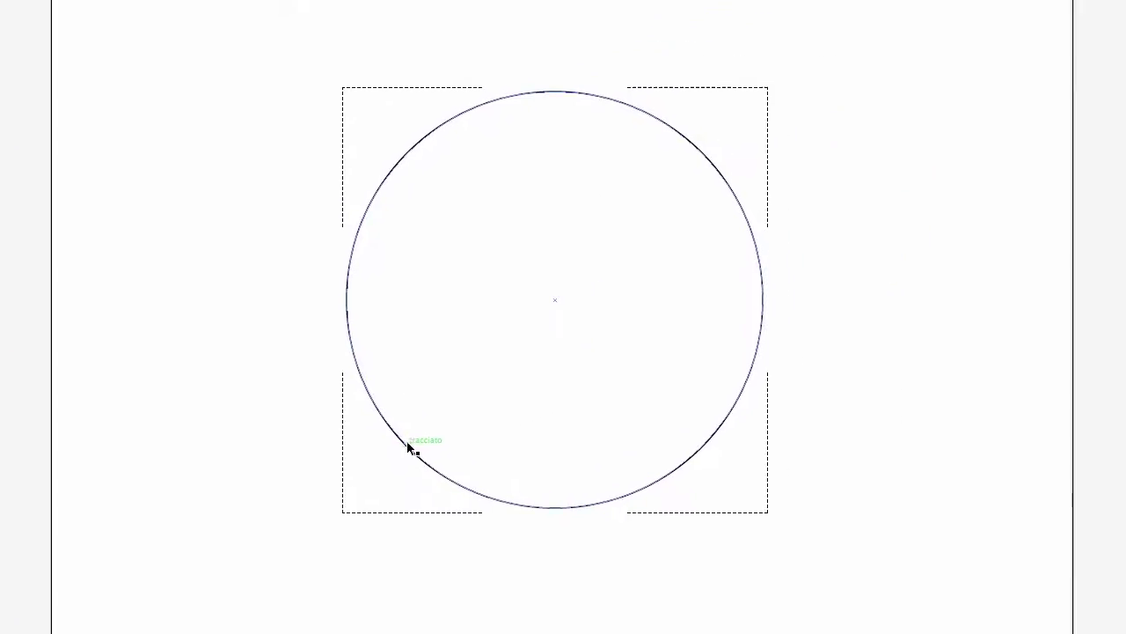
left_click(408, 447)
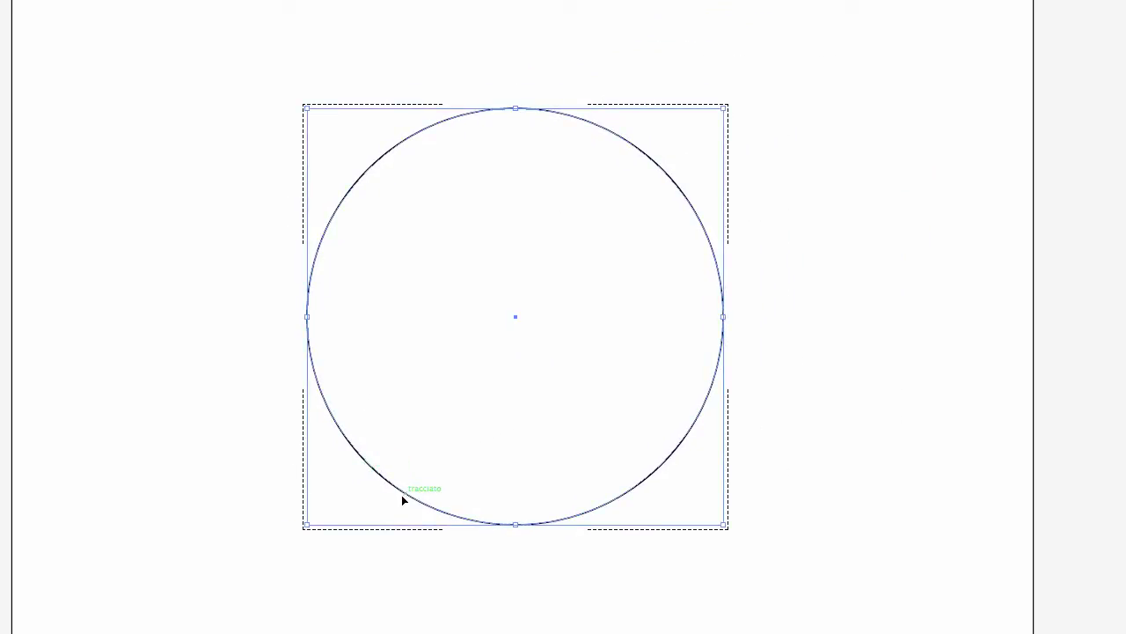
left_click(788, 418)
key("ctrl+alt+v")
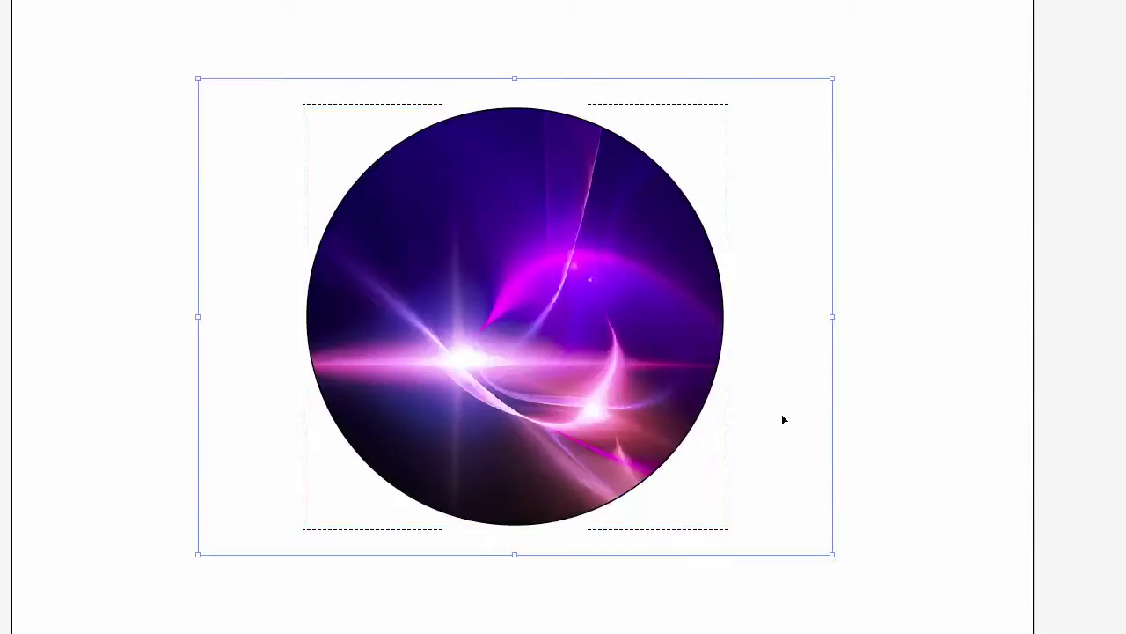
Shift the photo inside the circular mask to reframe the light burst, then select the clipping group
left_click(937, 364)
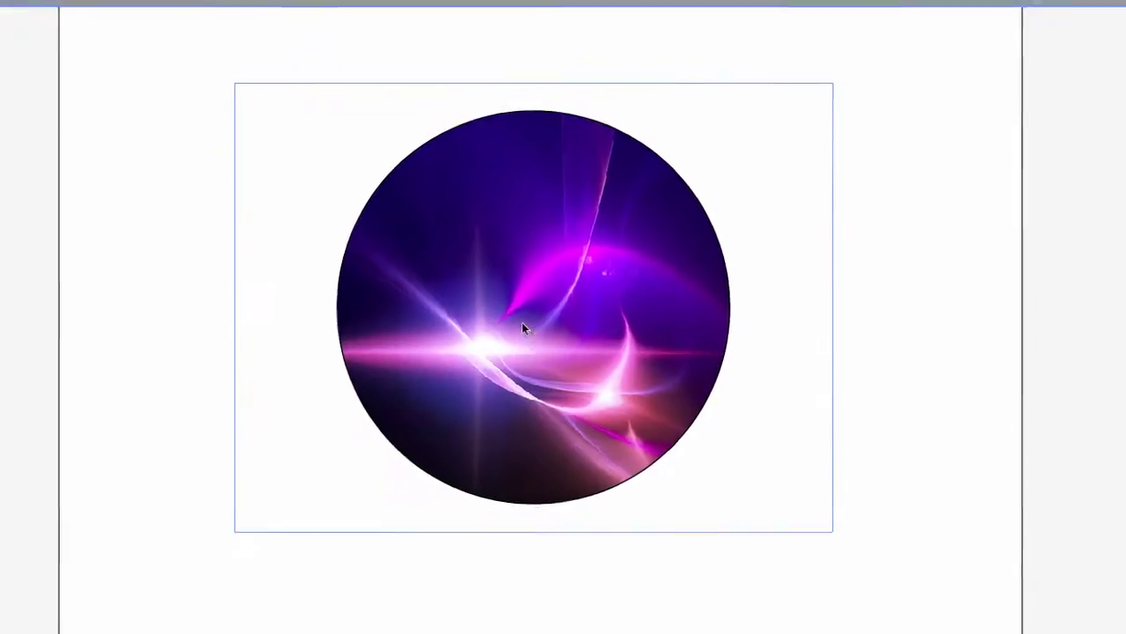
mouse_move(501, 344)
left_mouse_down()
mouse_move(576, 289)
mouse_move(572, 311)
left_mouse_up()
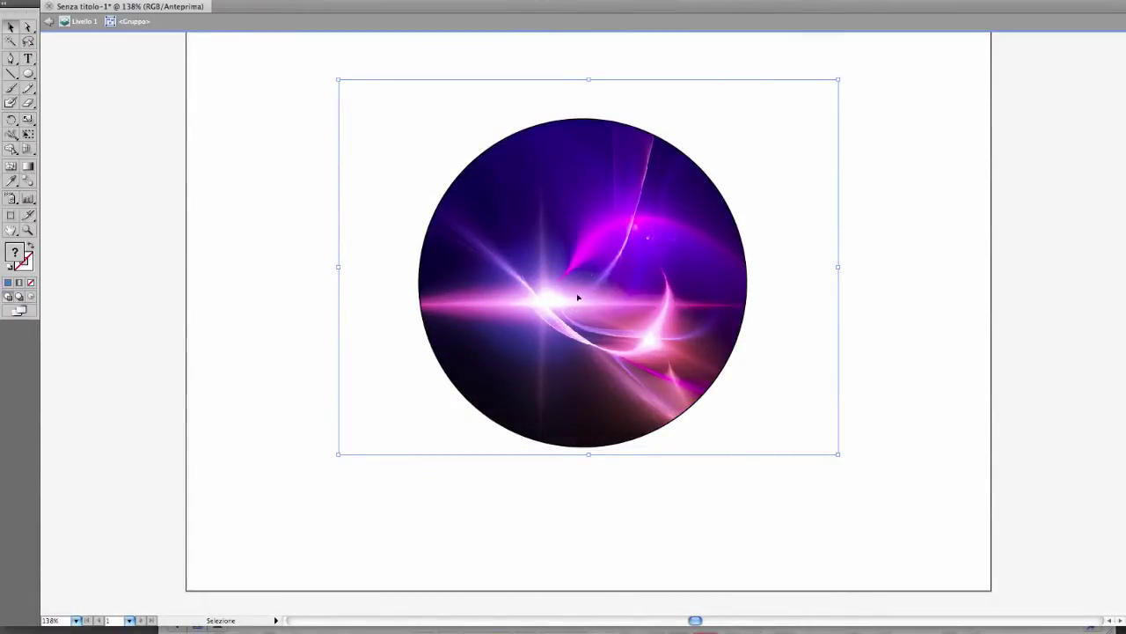
mouse_move(583, 304)
left_mouse_down()
mouse_move(616, 309)
mouse_move(564, 312)
left_mouse_up()
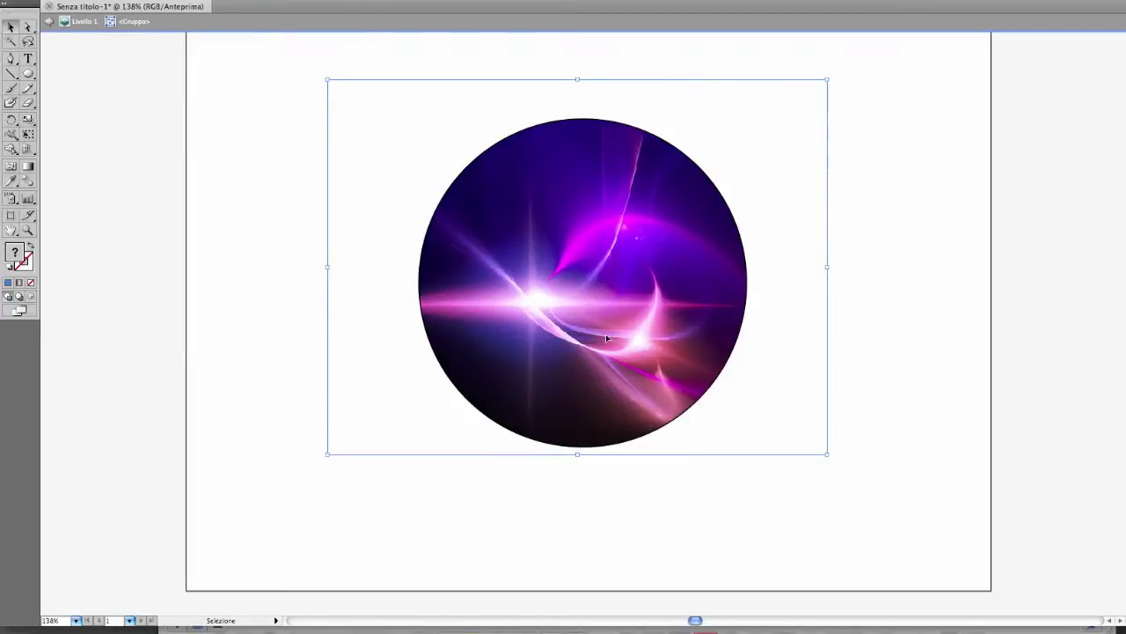
mouse_move(606, 338)
left_mouse_down()
mouse_move(576, 338)
mouse_move(640, 331)
mouse_move(626, 340)
left_mouse_up()
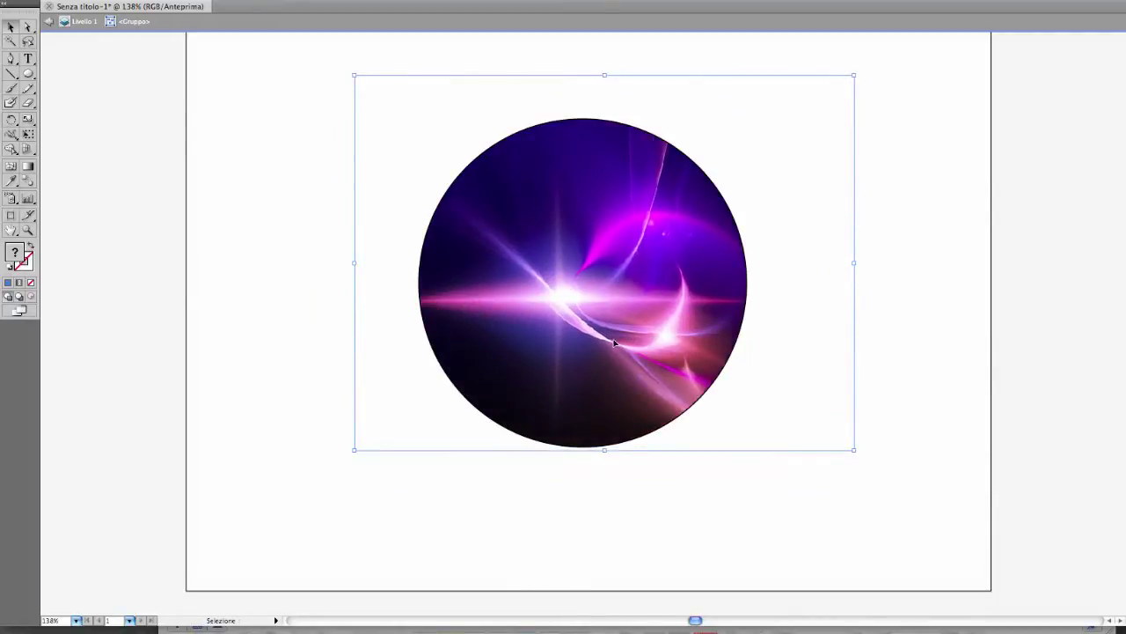
left_click(260, 330)
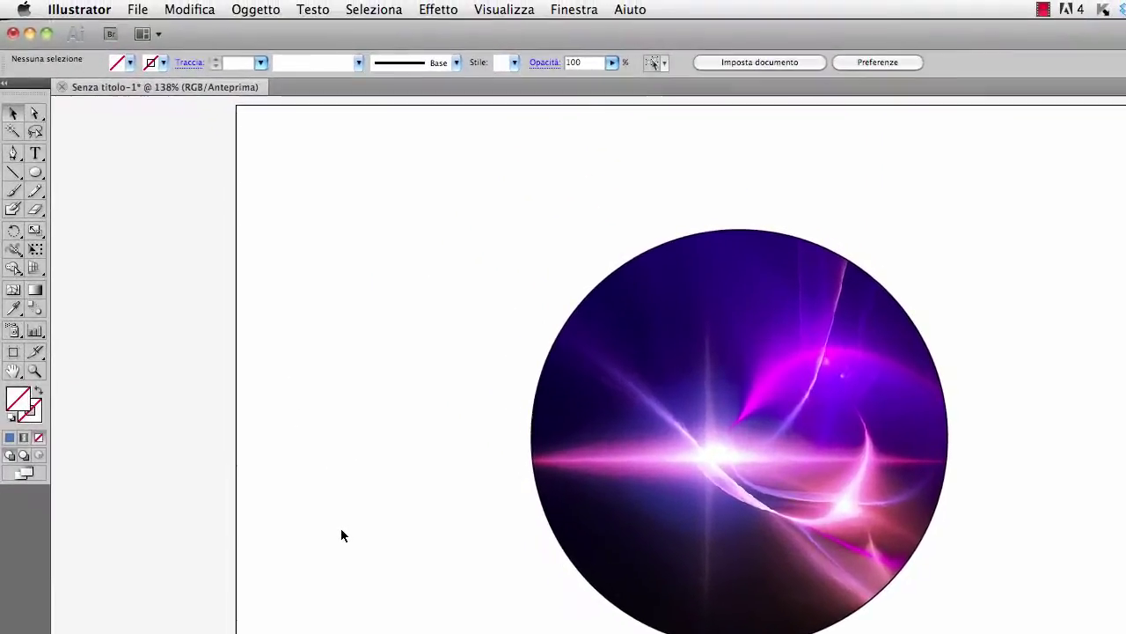
left_click(774, 582)
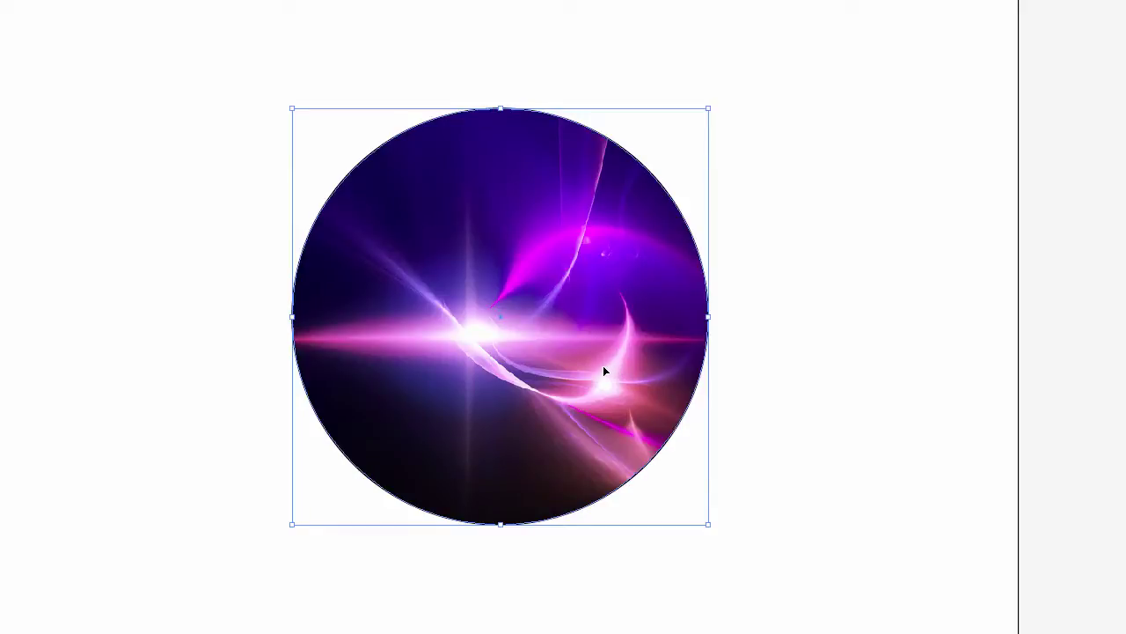
left_click(766, 279)
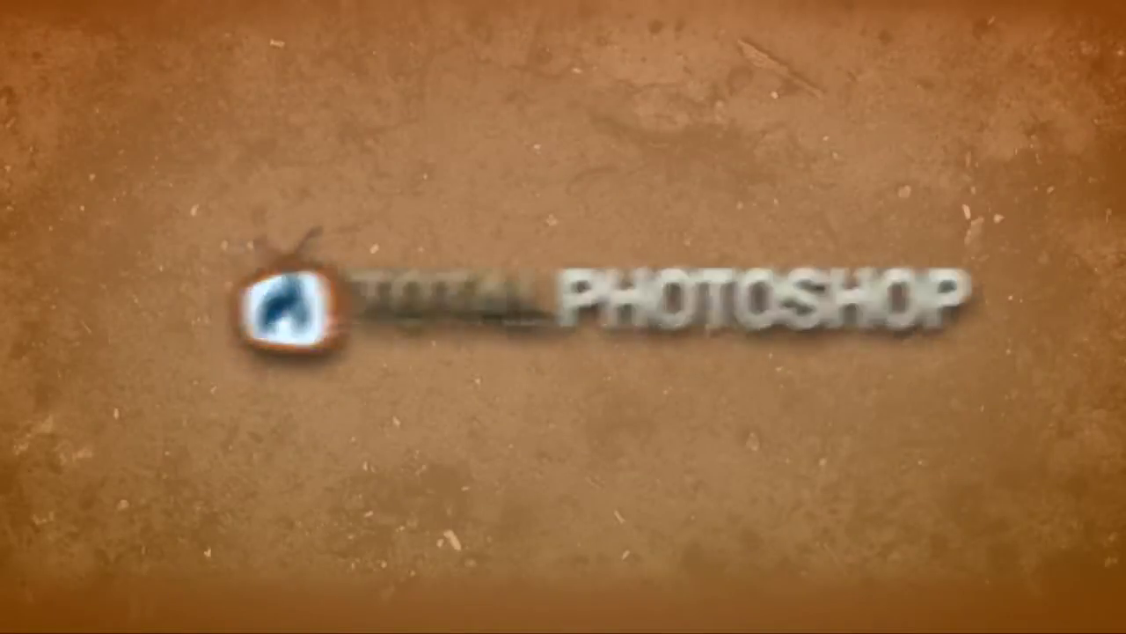